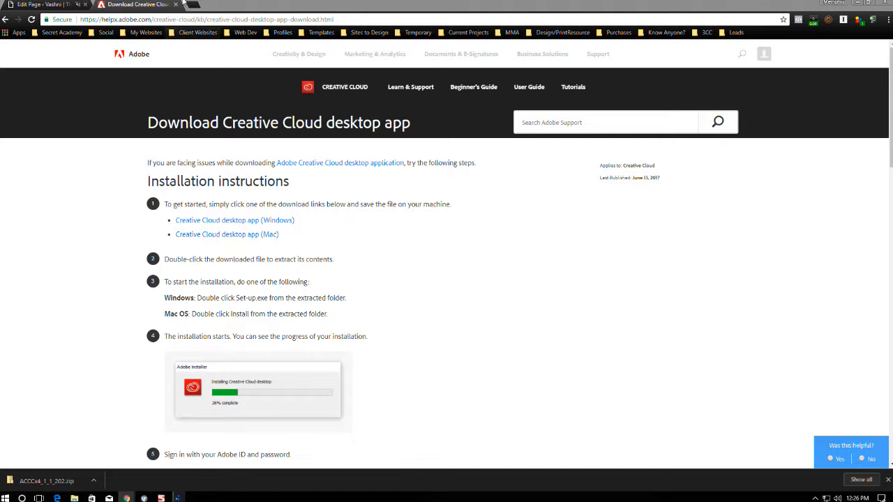
Open a fresh Chrome tab beside the Adobe Help Center download article.
{"action": "left_click", "coordinate": [198, 6]}
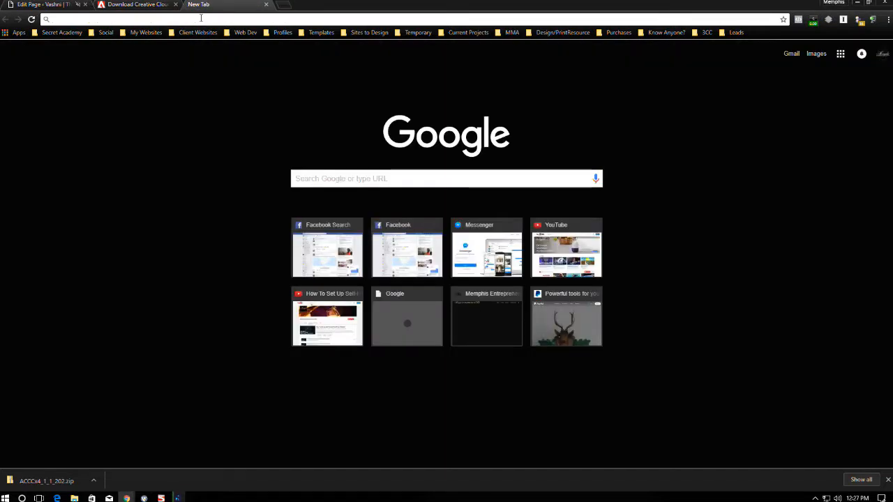
Search Google for 'download adobe creative cloud' and open the 'Download Creative Cloud desktop app - Adobe Support' result.
{"action": "type", "text": "goog"}
{"action": "key", "text": "Return"}
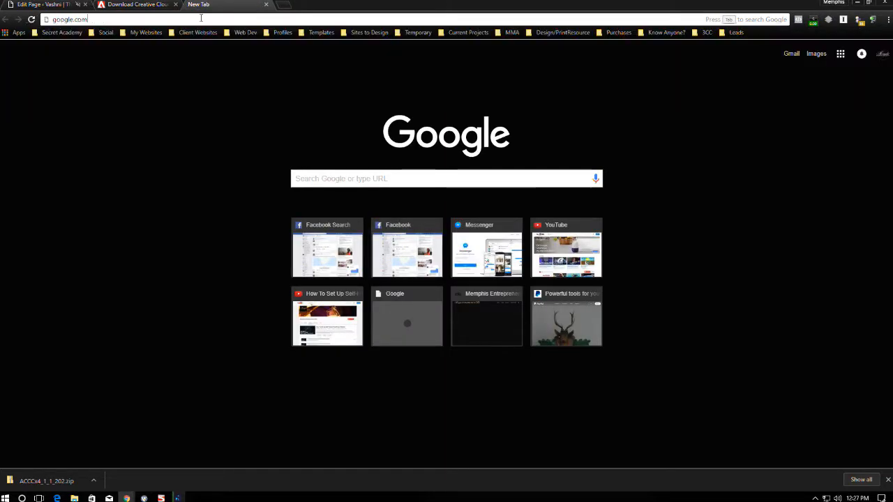
{"action": "type", "text": "downloa"}
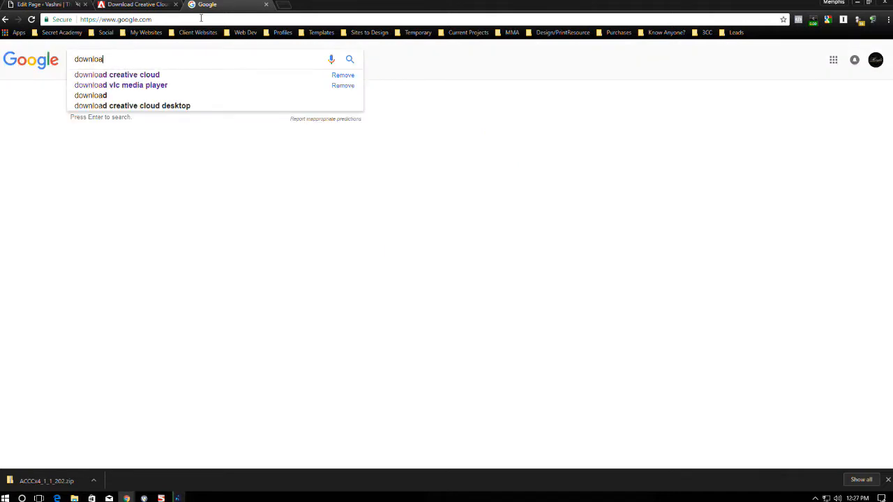
{"action": "type", "text": "d adobe creative cloud"}
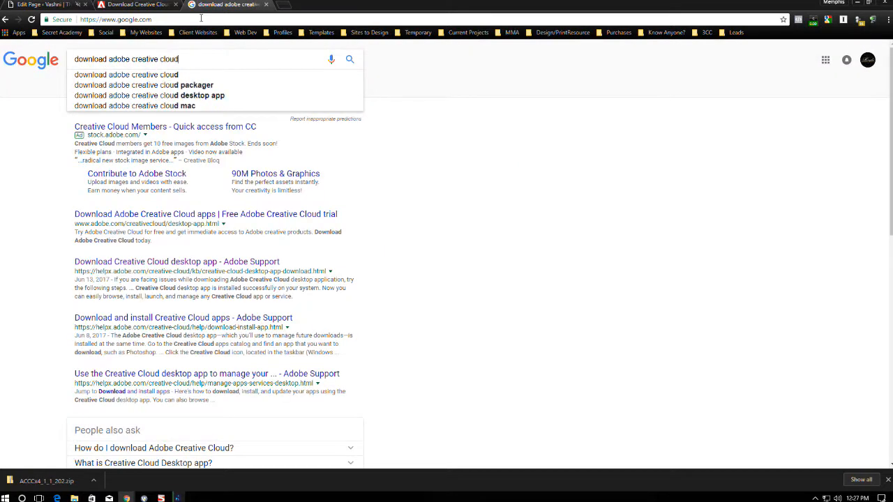
{"action": "key", "text": "Return"}
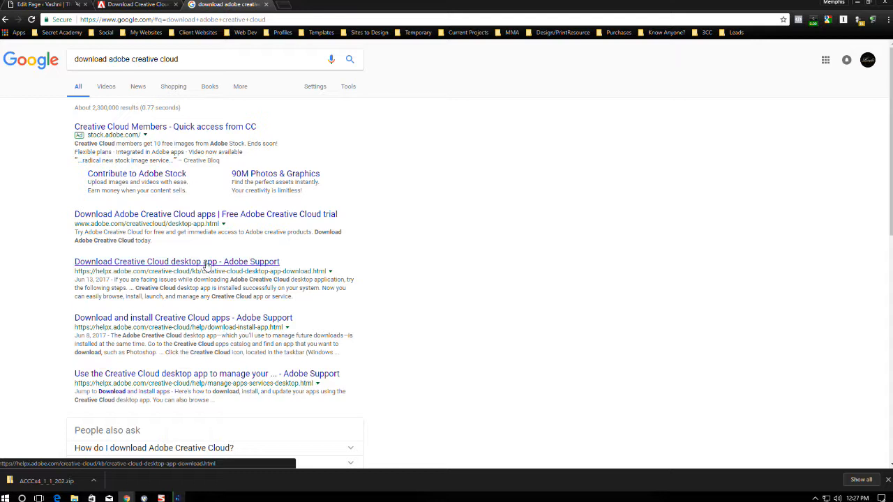
{"action": "left_click", "coordinate": [206, 264]}
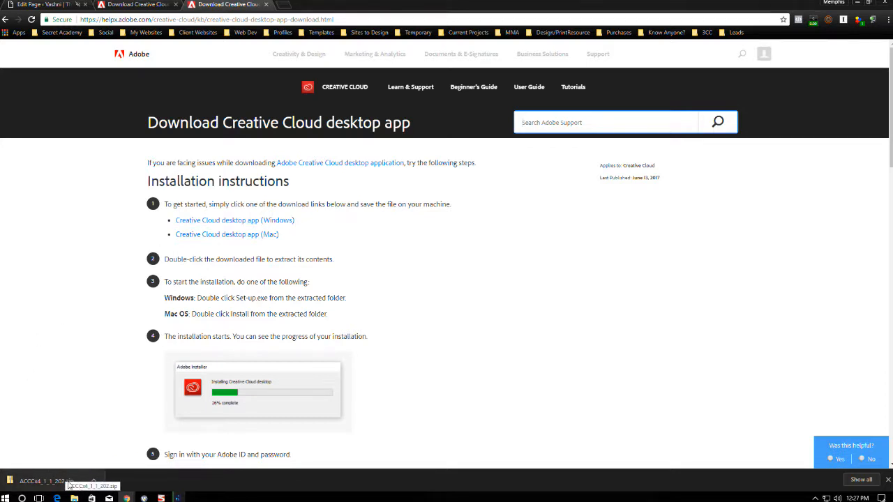
Open a second new tab from Chrome's tab strip.
{"action": "left_click", "coordinate": [280, 5]}
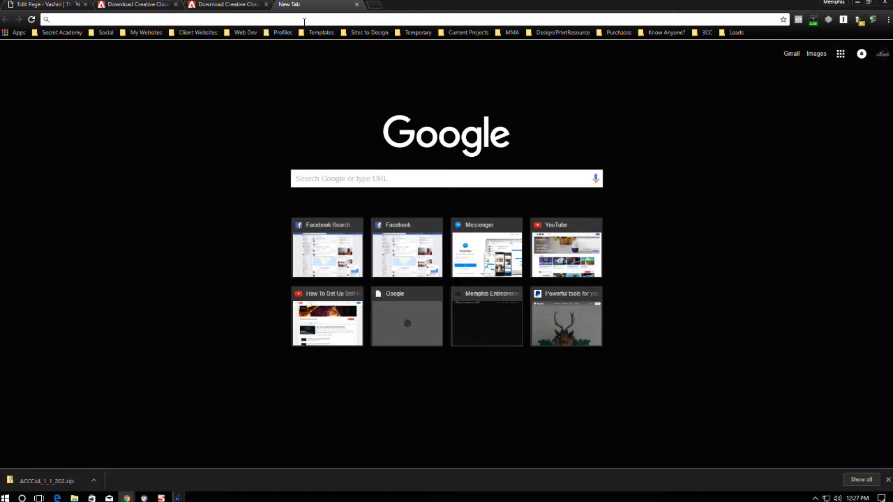
Search '7zip' from the address bar and open the 'Download - 7-Zip' result.
{"action": "type", "text": "7zip"}
{"action": "key", "text": "Return"}
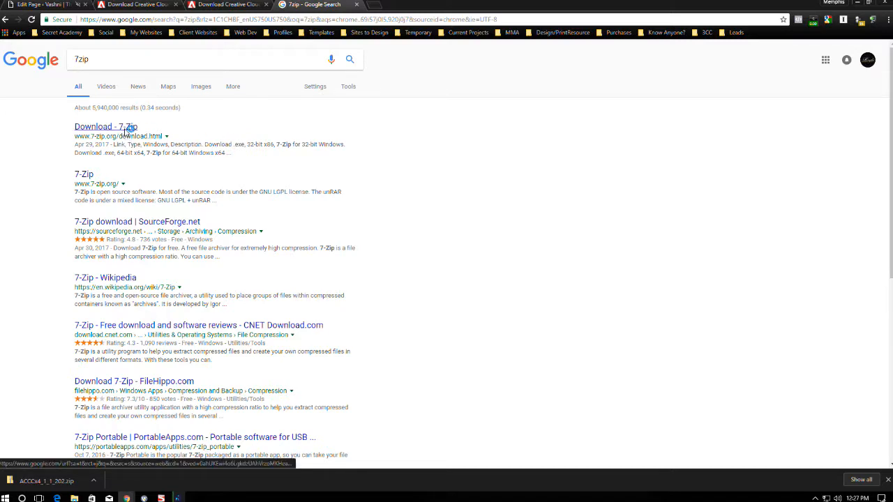
{"action": "left_click", "coordinate": [124, 131]}
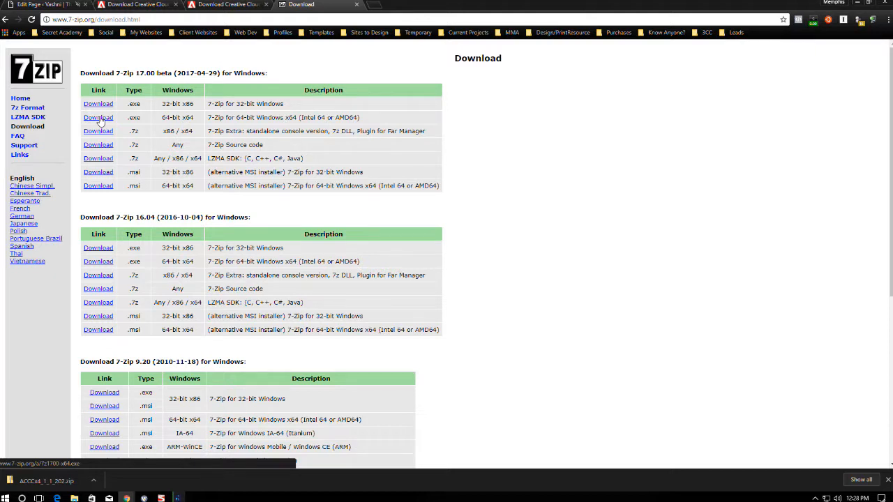
Download the 64-bit 7z1700-x64.exe and install 7-Zip 17.00 from it.
{"action": "left_click", "coordinate": [98, 119]}
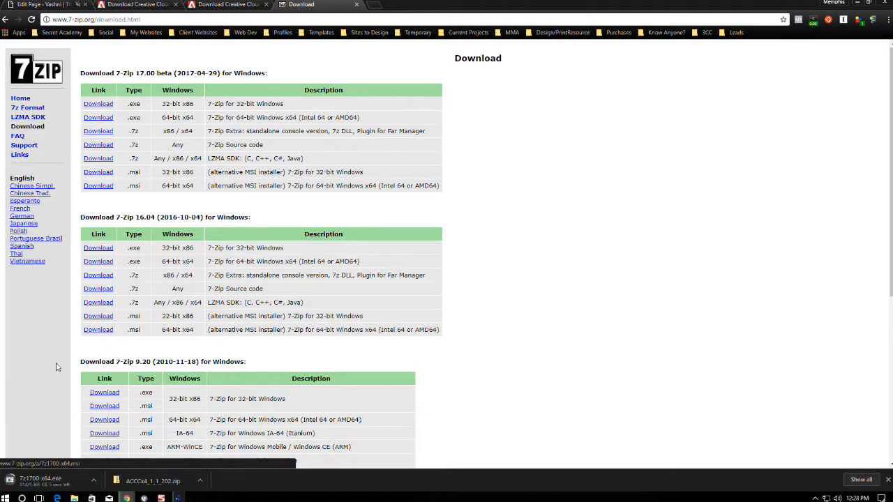
{"action": "left_click", "coordinate": [67, 481]}
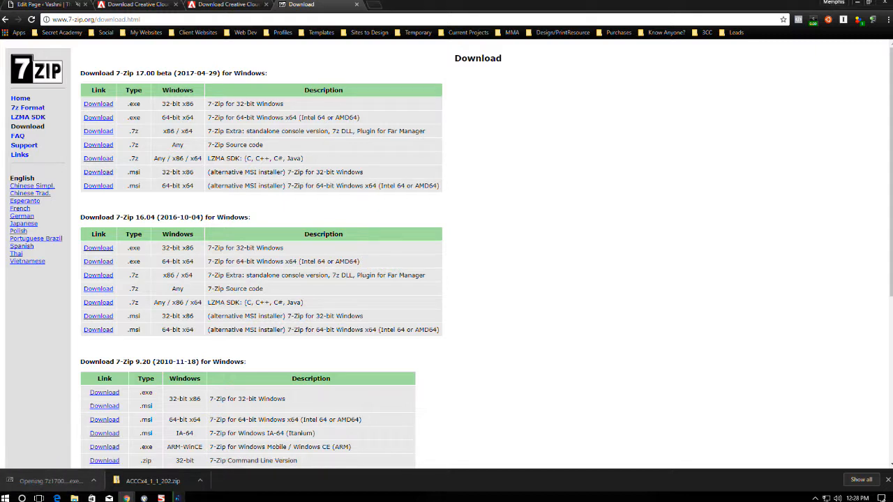
{"action": "left_click", "coordinate": [437, 279]}
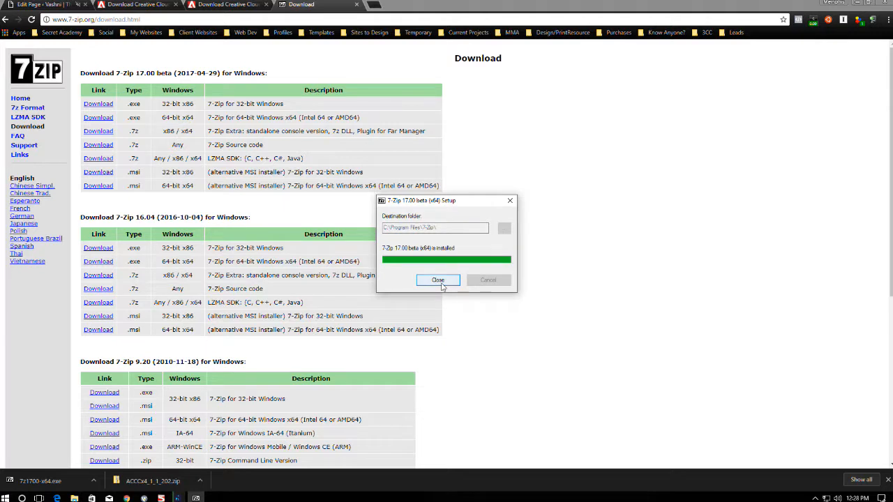
{"action": "left_click", "coordinate": [441, 283]}
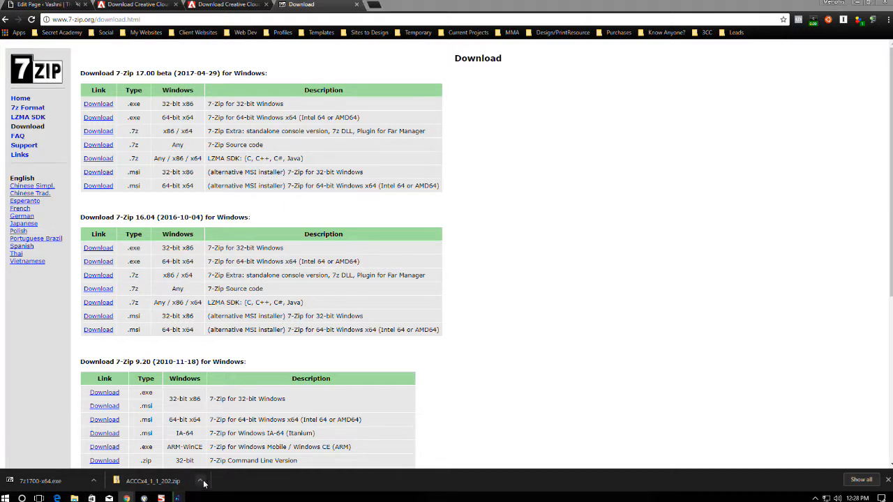
{"action": "left_click", "coordinate": [201, 481]}
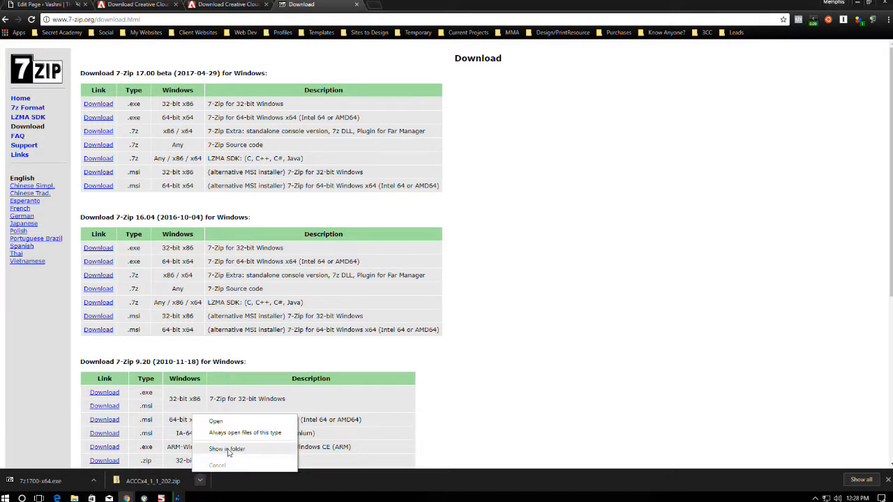
Show the downloaded ACCCx4_1_1_202.zip in the Downloads folder.
{"action": "left_click", "coordinate": [227, 450]}
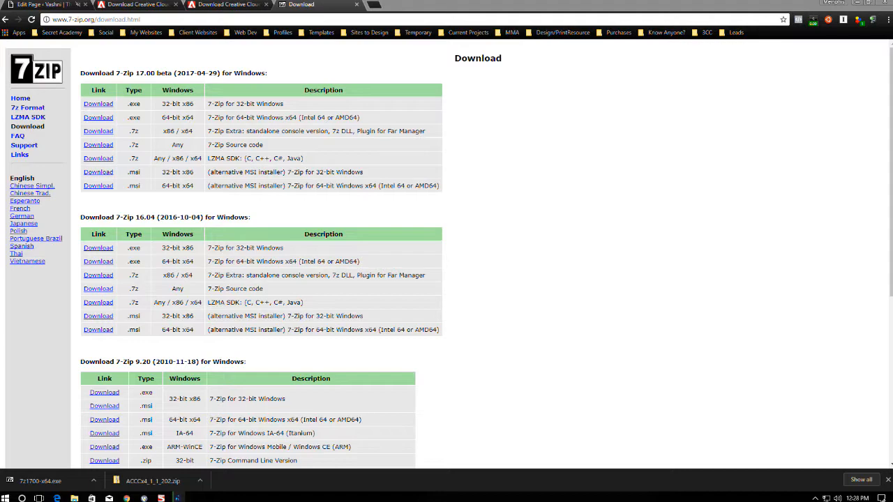
{"action": "left_click_drag", "start_coordinate": [890, 59], "coordinate": [536, 64]}
{"action": "right_click", "coordinate": [402, 339]}
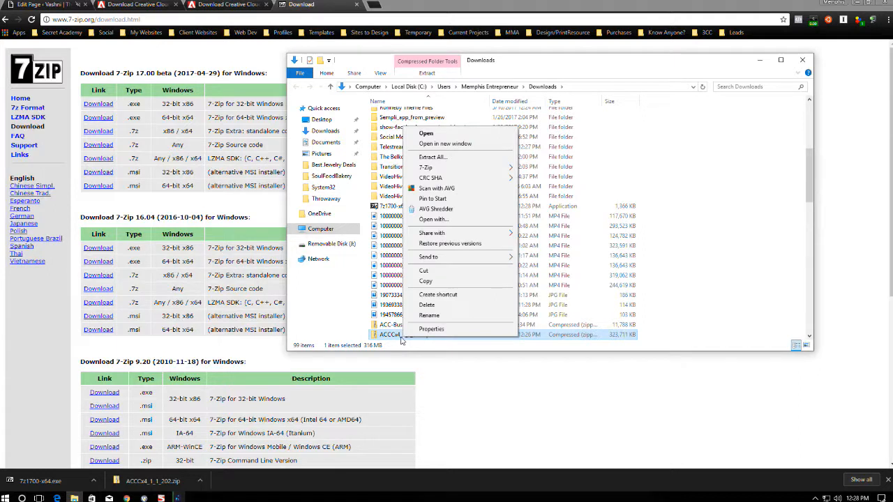
{"action": "mouse_move", "coordinate": [440, 168]}
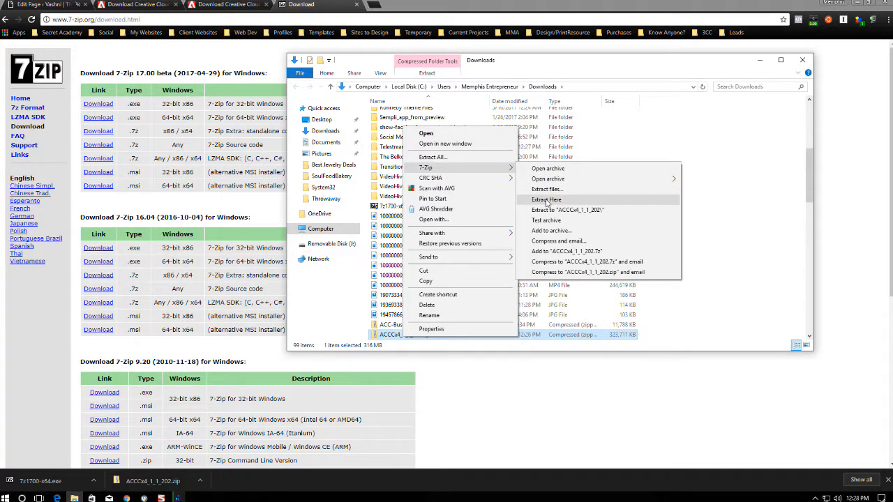
{"action": "left_click", "coordinate": [689, 334]}
Create a new folder named 'Creative Cloud' in Downloads.
{"action": "right_click", "coordinate": [682, 332]}
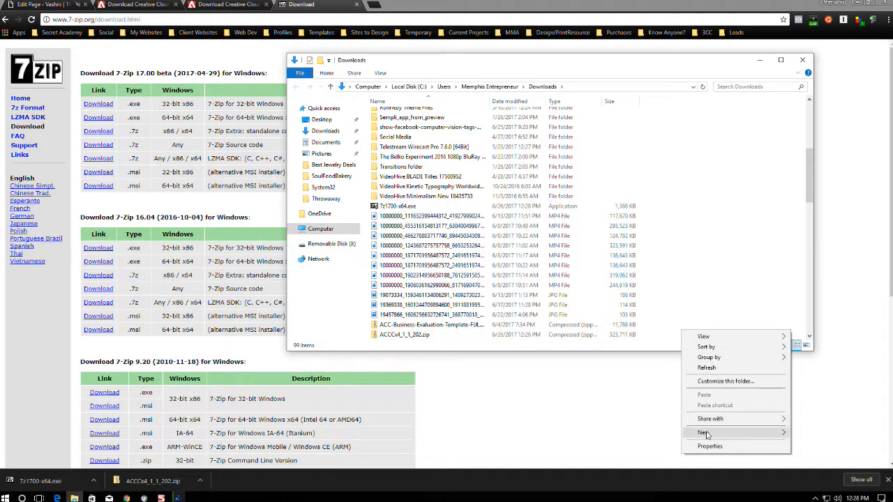
{"action": "mouse_move", "coordinate": [706, 432]}
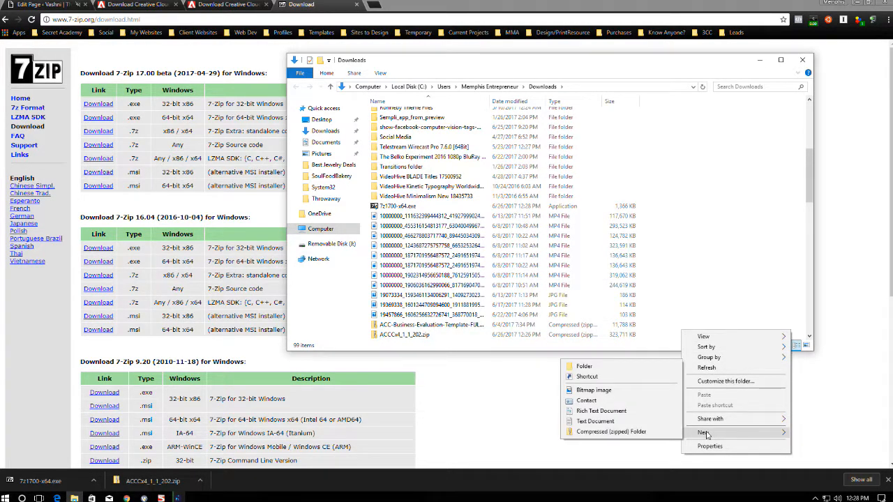
{"action": "left_click", "coordinate": [584, 367]}
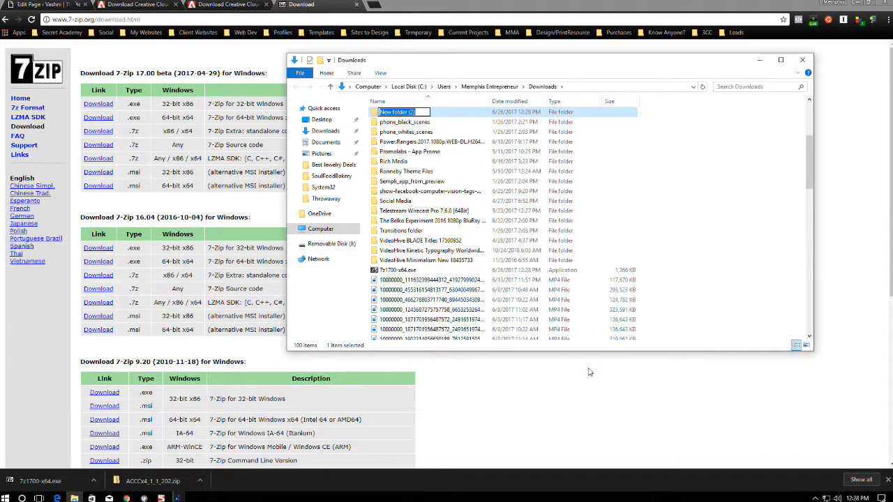
{"action": "type", "text": "Creative Cloud"}
{"action": "left_click", "coordinate": [753, 169]}
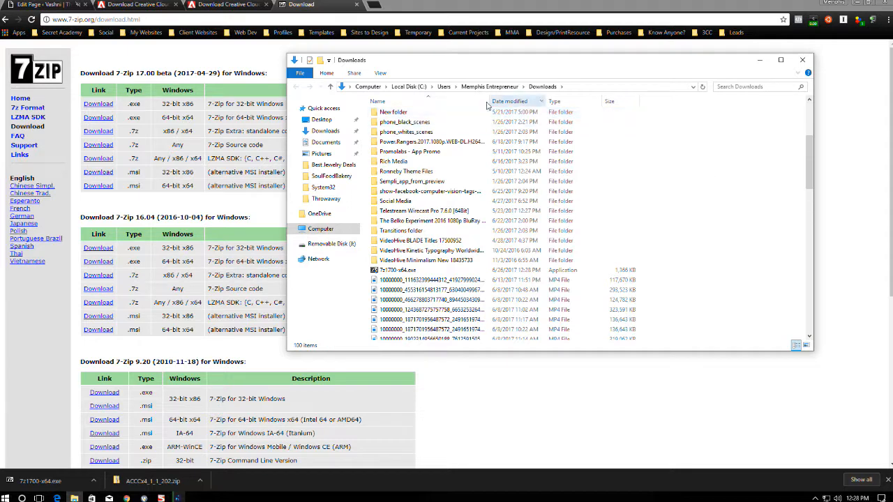
Select the Creative Cloud folder, then the ACCCx4_1_1_202.zip file.
{"action": "scroll", "coordinate": [401, 130], "scroll_direction": "down", "scroll_amount": 3}
{"action": "scroll", "coordinate": [402, 130], "scroll_direction": "up", "scroll_amount": 8}
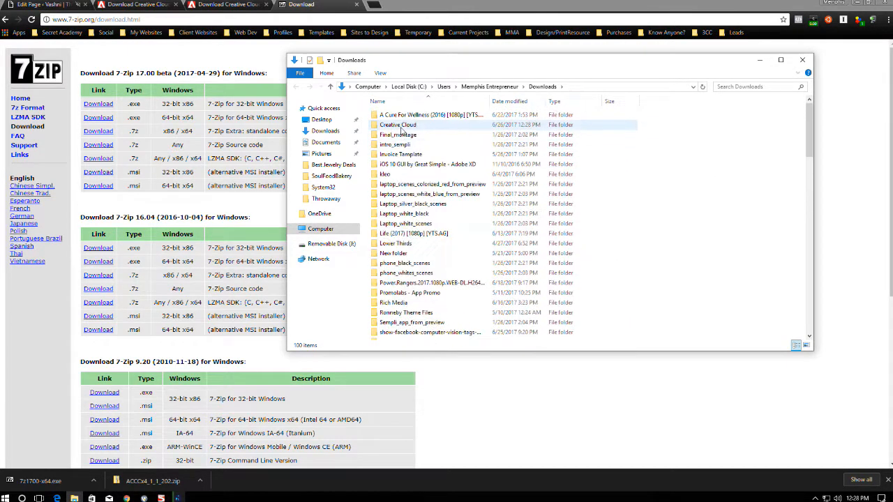
{"action": "left_click", "coordinate": [401, 127]}
{"action": "scroll", "coordinate": [614, 195], "scroll_direction": "down", "scroll_amount": 9}
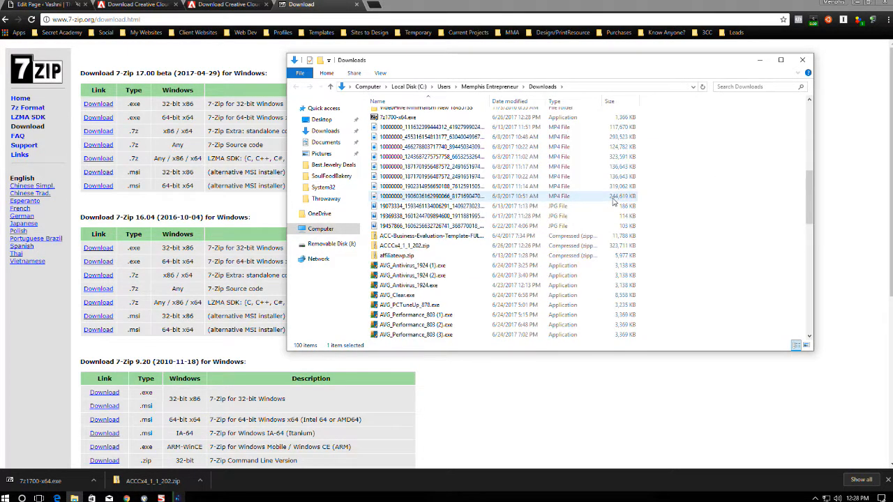
{"action": "left_click", "coordinate": [391, 247]}
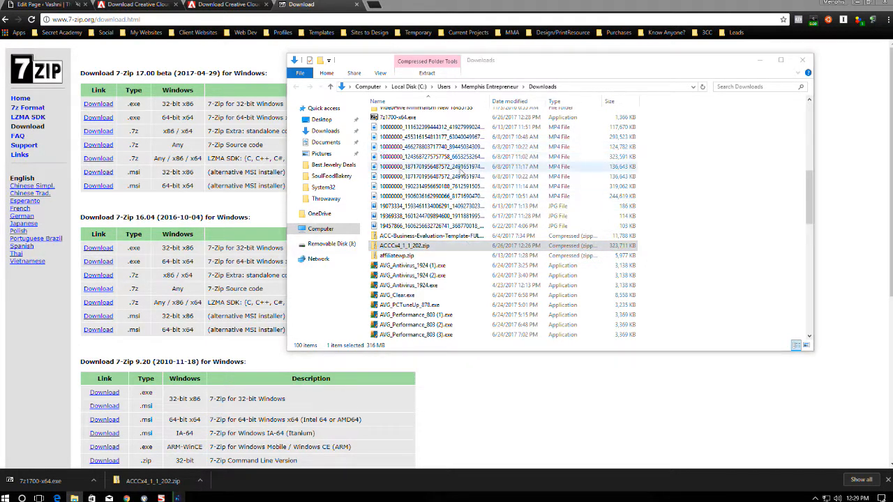
{"action": "scroll", "coordinate": [433, 296], "scroll_direction": "down", "scroll_amount": 3}
{"action": "scroll", "coordinate": [434, 285], "scroll_direction": "up", "scroll_amount": 3}
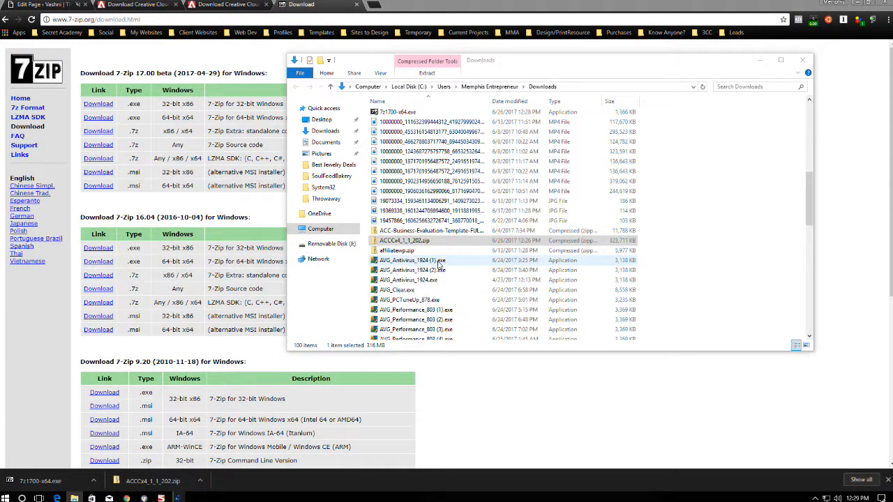
{"action": "left_click", "coordinate": [421, 243]}
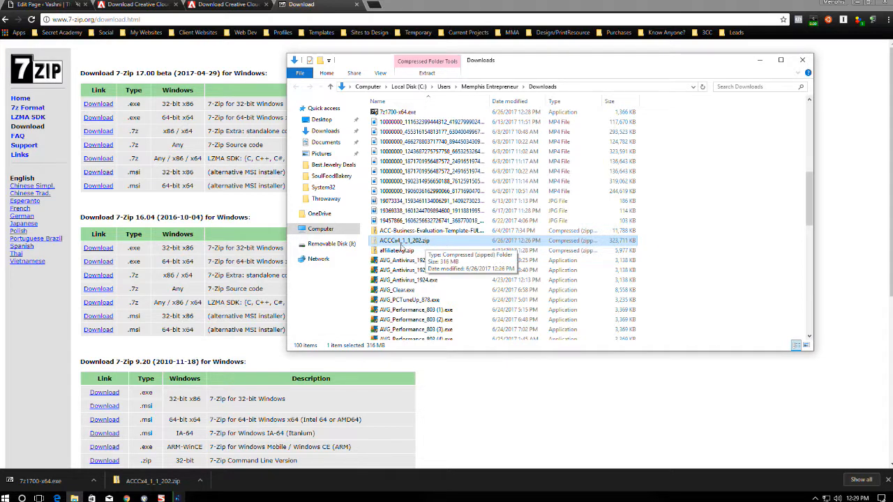
{"action": "scroll", "coordinate": [406, 242], "scroll_direction": "up", "scroll_amount": 4}
{"action": "scroll", "coordinate": [406, 242], "scroll_direction": "up", "scroll_amount": 5}
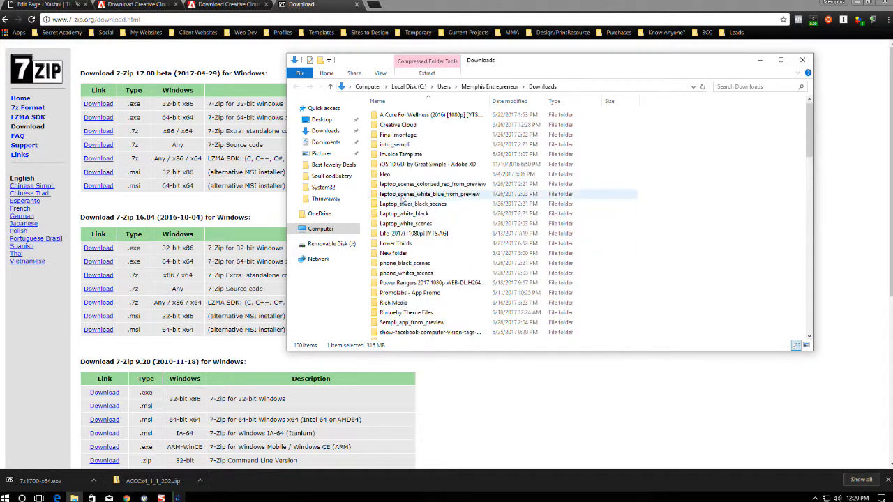
Paste ACCCx4_1_1_202.zip into the Creative Cloud folder and extract it there.
{"action": "double_click", "coordinate": [400, 131]}
{"action": "key", "text": "ctrl+v"}
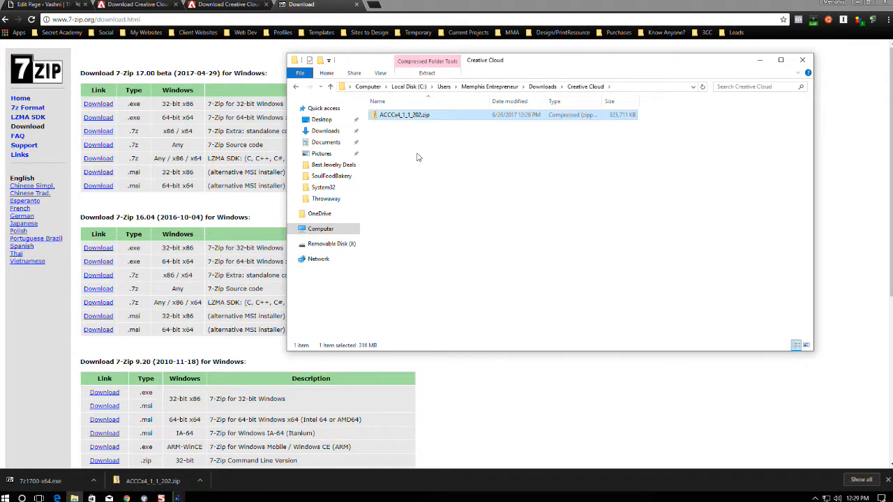
{"action": "right_click", "coordinate": [395, 119]}
{"action": "mouse_move", "coordinate": [436, 159]}
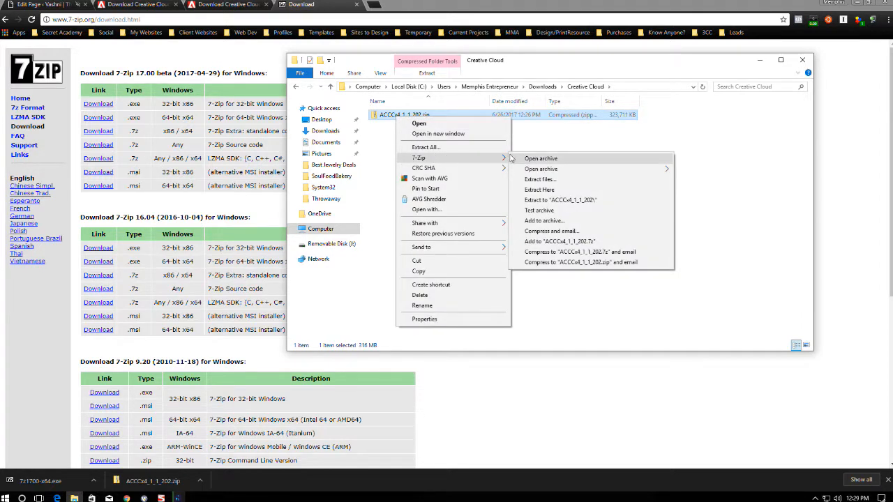
{"action": "left_click", "coordinate": [538, 192]}
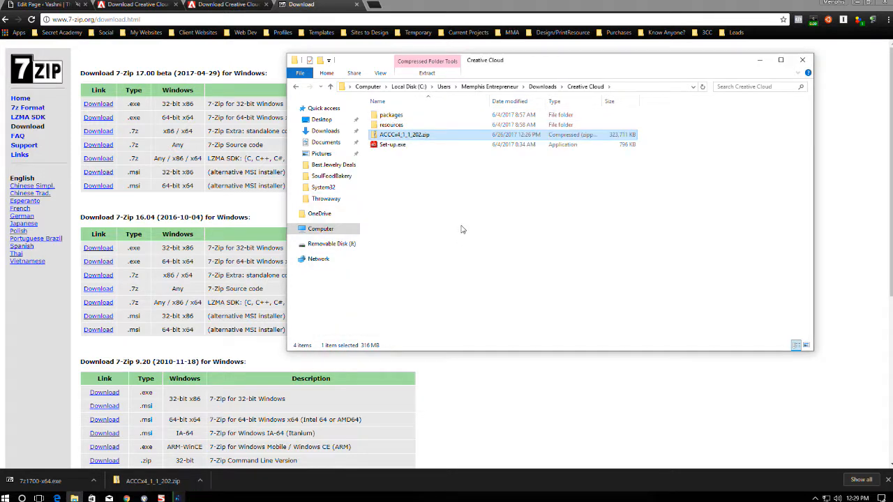
Inspect the extracted packages and resources folders, then select Set-up.exe.
{"action": "double_click", "coordinate": [390, 115]}
{"action": "left_click", "coordinate": [296, 86]}
{"action": "double_click", "coordinate": [388, 124]}
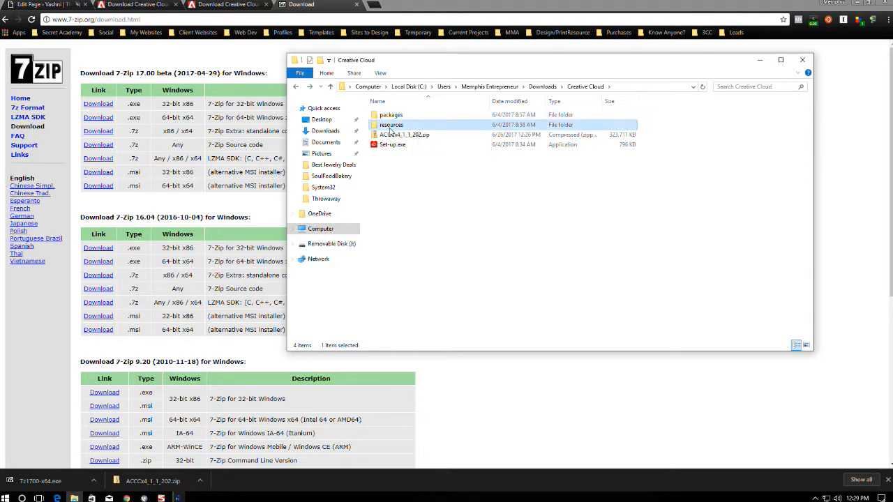
{"action": "left_click", "coordinate": [296, 86]}
{"action": "left_click", "coordinate": [391, 145]}
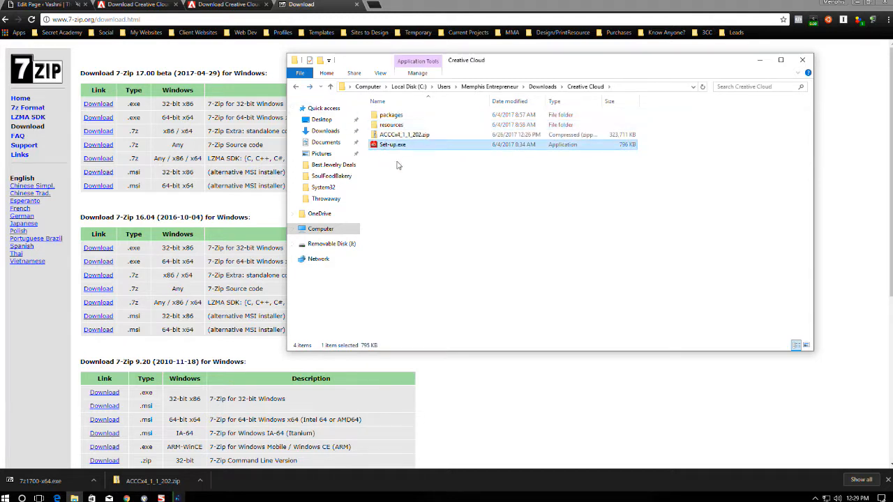
{"action": "left_click_drag", "start_coordinate": [406, 166], "coordinate": [386, 112]}
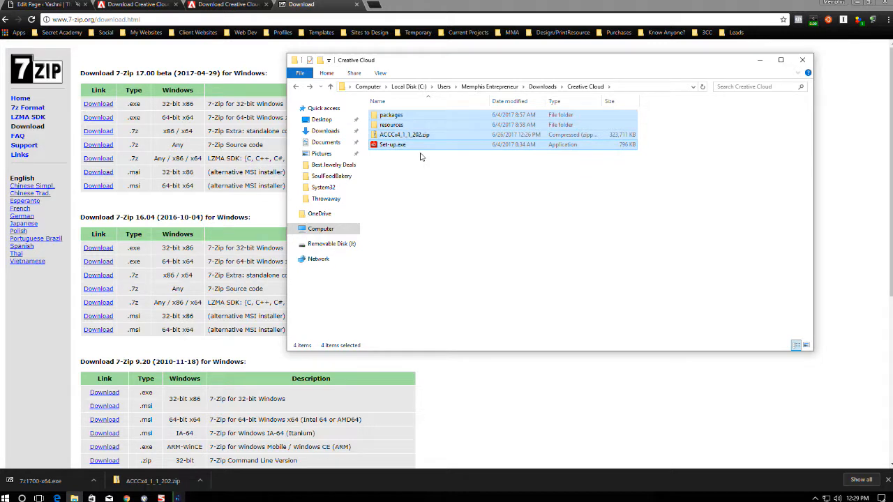
{"action": "left_click", "coordinate": [392, 145]}
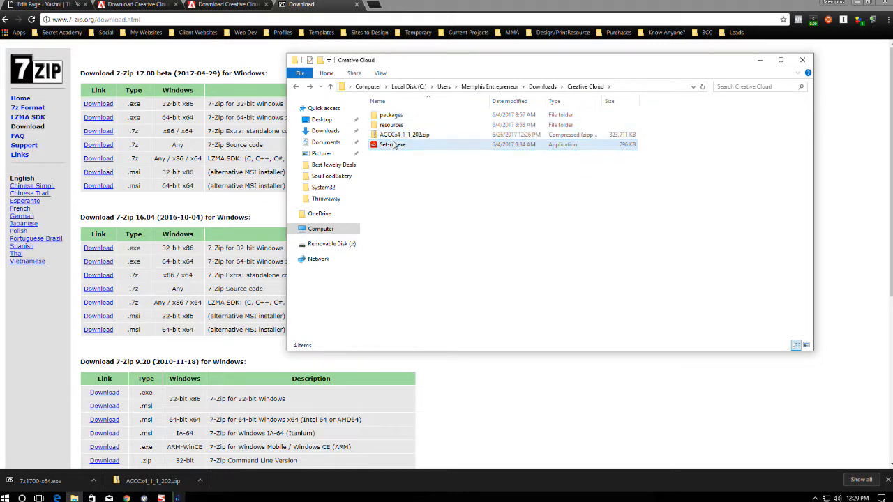
Reopen the Creative Cloud folder from Downloads and select Set-up.exe again.
{"action": "left_click", "coordinate": [542, 87]}
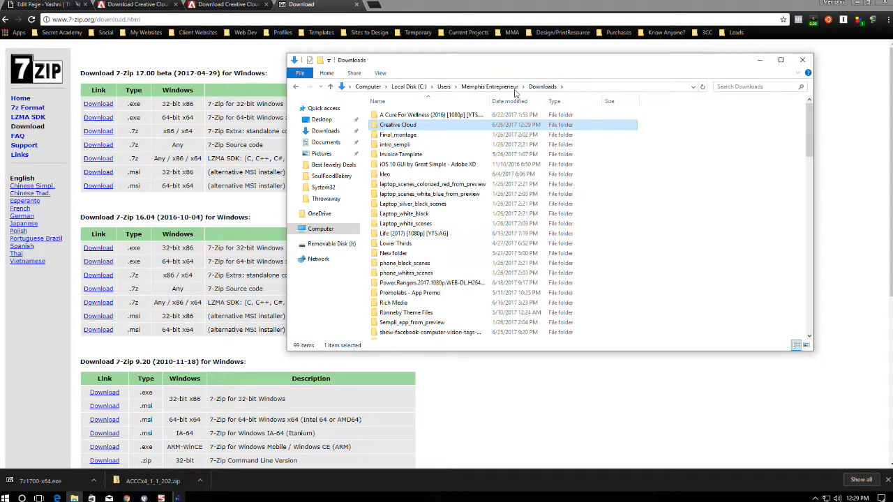
{"action": "double_click", "coordinate": [412, 125]}
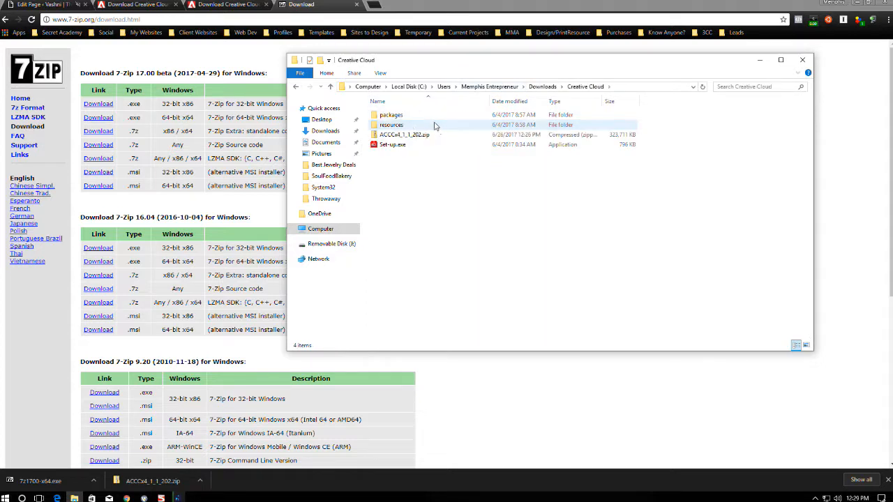
{"action": "left_click_drag", "start_coordinate": [434, 125], "coordinate": [380, 116]}
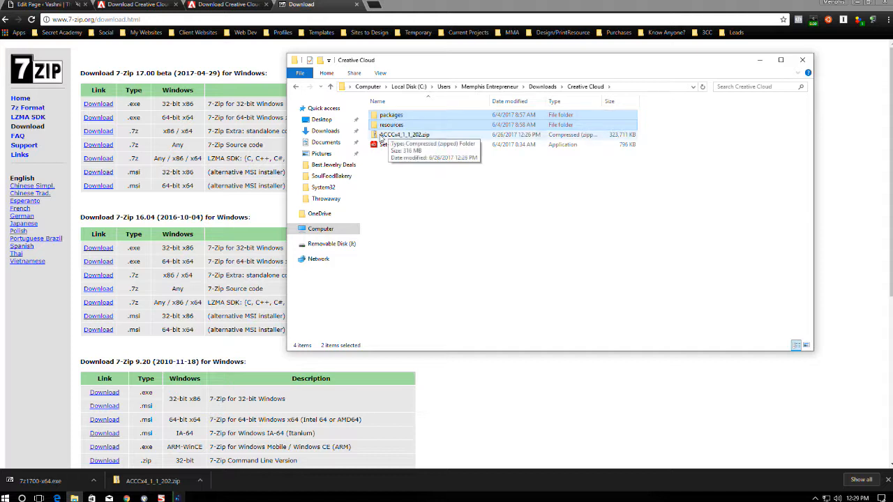
{"action": "left_click", "coordinate": [384, 145]}
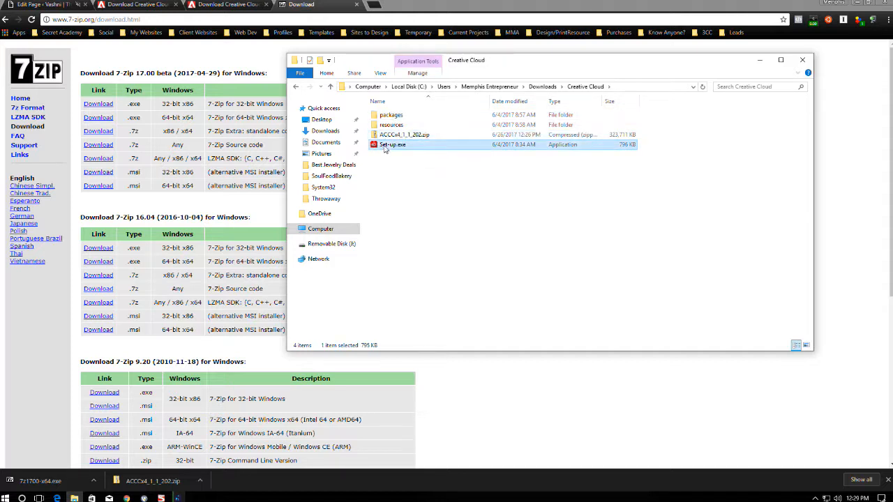
Run Set-up.exe as administrator and cancel the blocked installer error.
{"action": "right_click", "coordinate": [384, 146]}
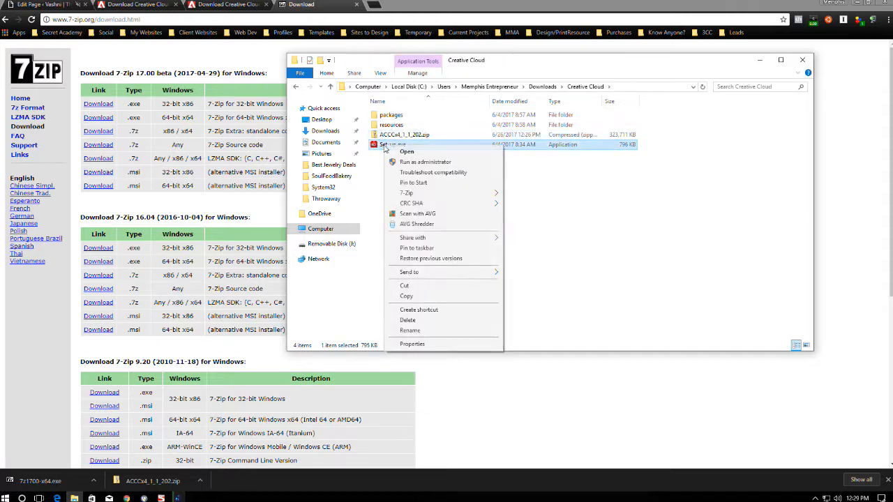
{"action": "left_click", "coordinate": [416, 162]}
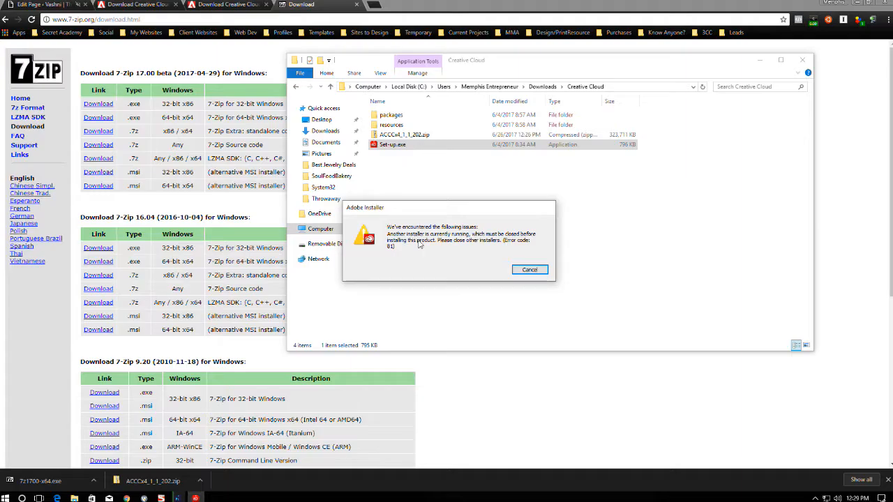
{"action": "left_click", "coordinate": [530, 270]}
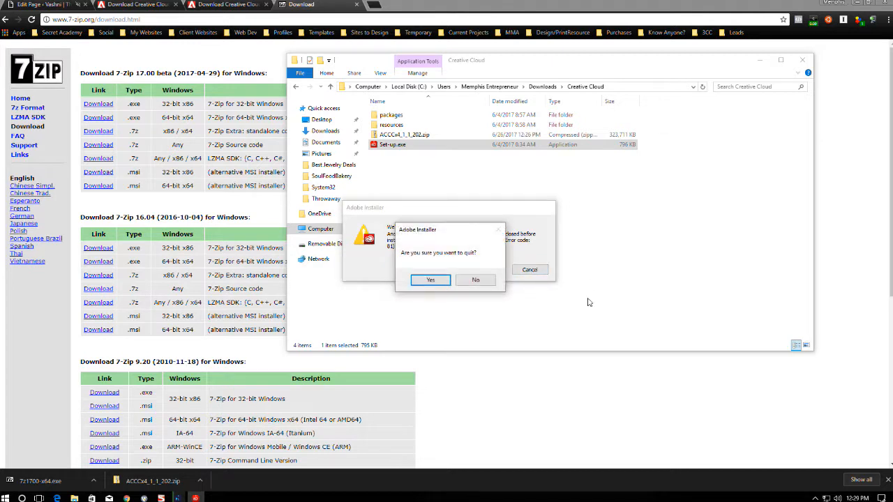
Quit the running Photoshop installation and confirm both quit prompts.
{"action": "left_click", "coordinate": [178, 499]}
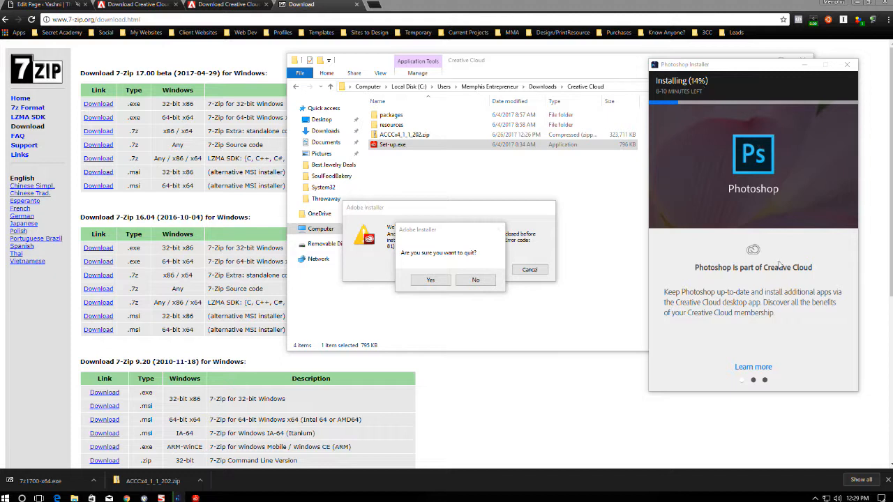
{"action": "left_click", "coordinate": [847, 65]}
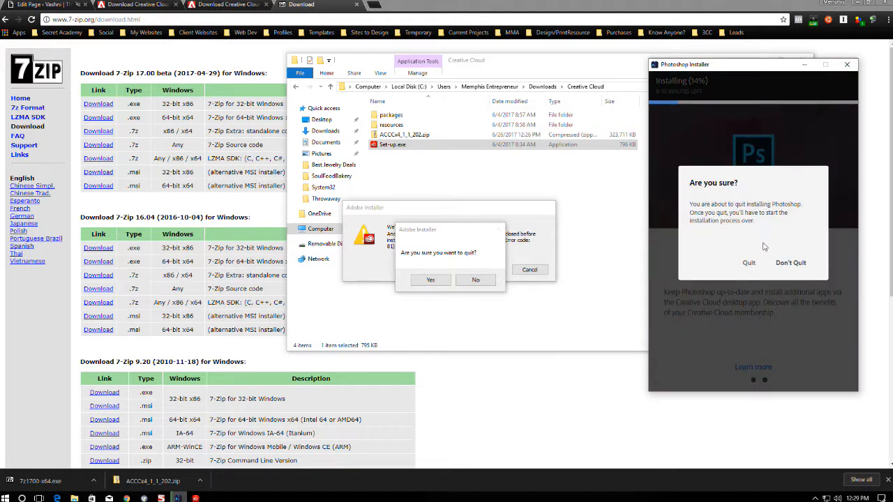
{"action": "left_click", "coordinate": [749, 265]}
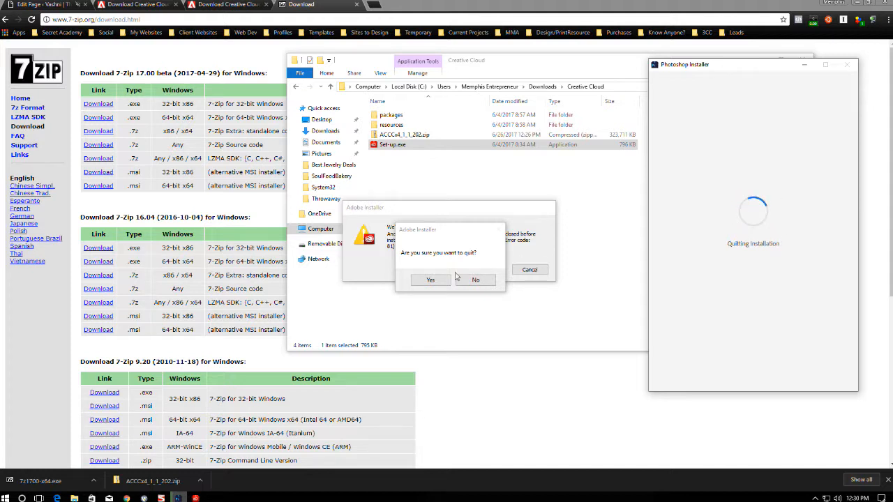
{"action": "left_click_drag", "start_coordinate": [429, 232], "coordinate": [539, 215]}
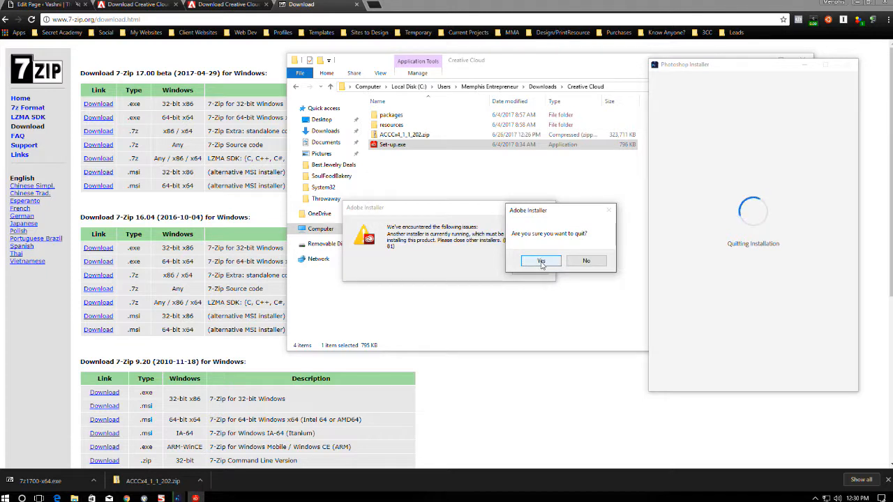
{"action": "left_click", "coordinate": [540, 261]}
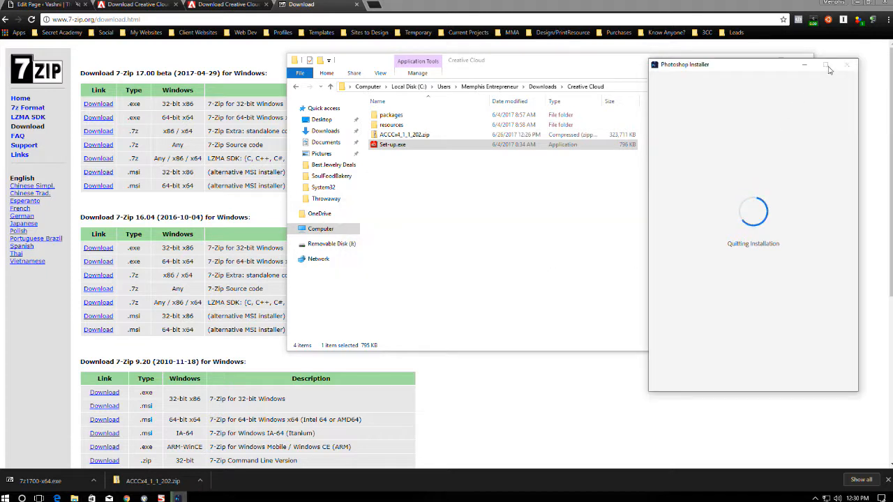
{"action": "left_click_drag", "start_coordinate": [747, 70], "coordinate": [723, 94]}
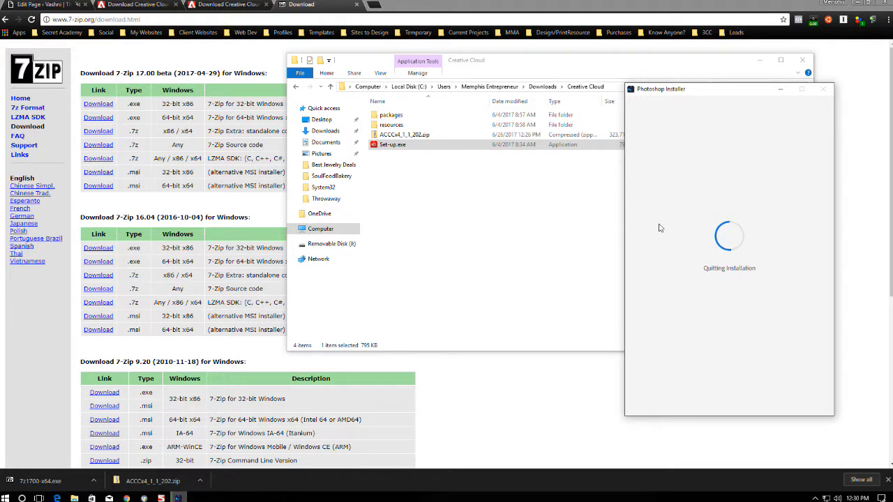
Close the two Download Creative Cloud tabs and the 7-Zip tab, then minimise Chrome.
{"action": "left_click", "coordinate": [176, 5]}
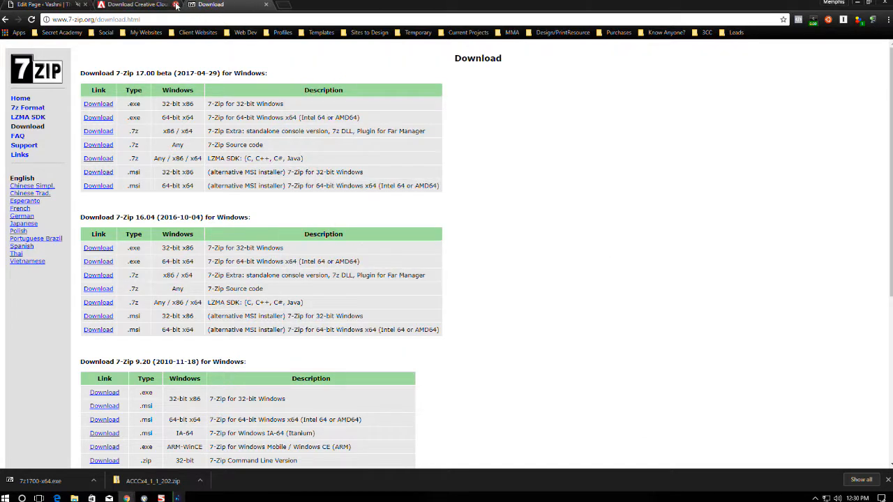
{"action": "left_click", "coordinate": [176, 5]}
{"action": "left_click", "coordinate": [176, 5]}
{"action": "left_click", "coordinate": [857, 3]}
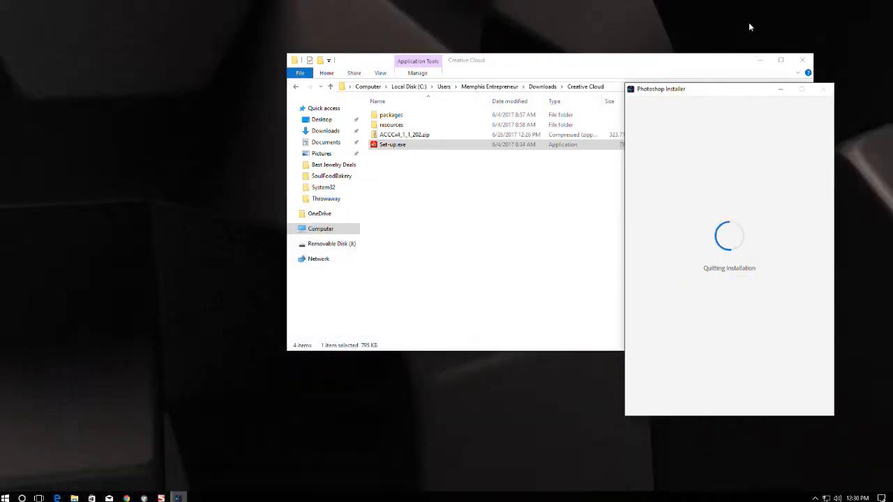
Rearrange the Explorer and installer windows and launch the process manager from the taskbar.
{"action": "left_click_drag", "start_coordinate": [542, 60], "coordinate": [318, 52]}
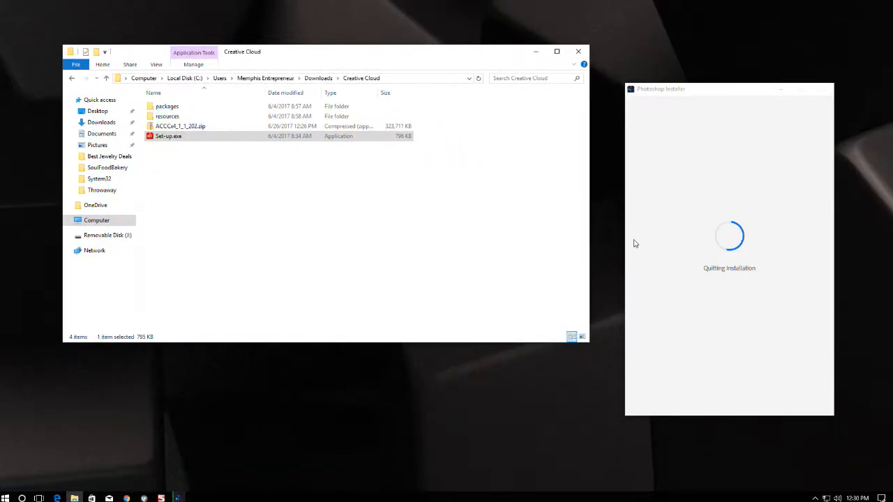
{"action": "left_click_drag", "start_coordinate": [739, 91], "coordinate": [748, 45]}
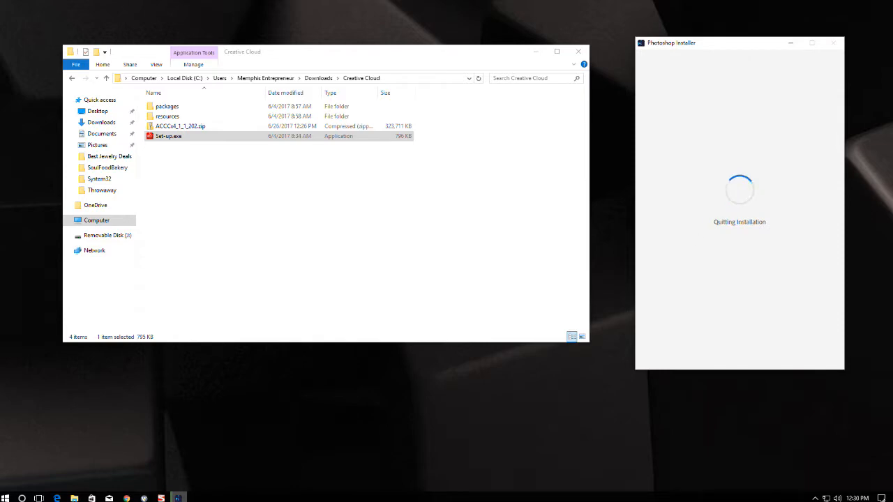
{"action": "mouse_move", "coordinate": [126, 497]}
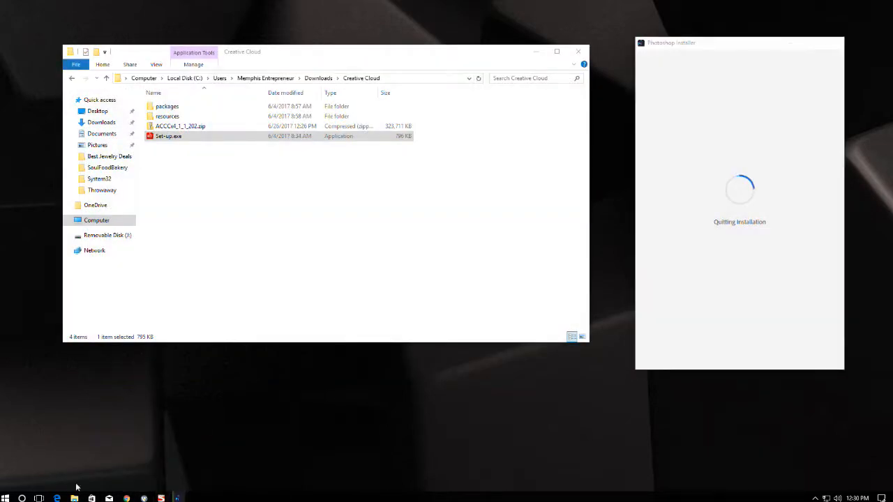
{"action": "mouse_move", "coordinate": [75, 492]}
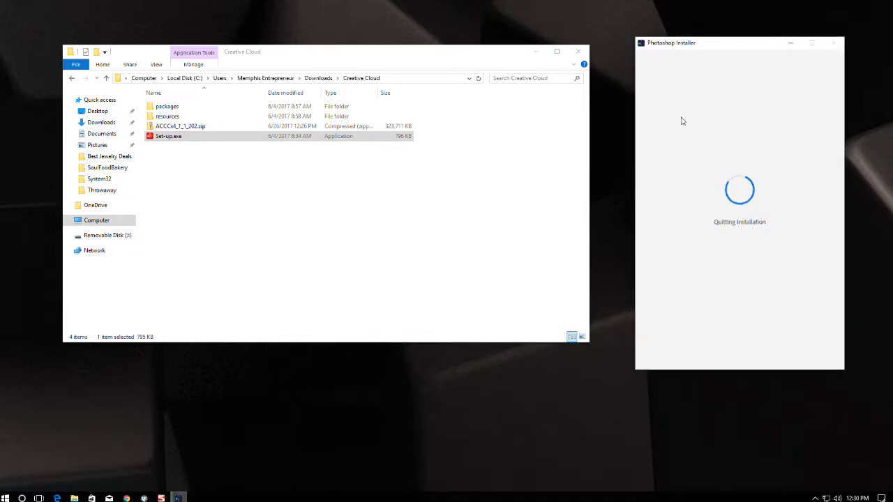
{"action": "left_click_drag", "start_coordinate": [468, 45], "coordinate": [464, 85]}
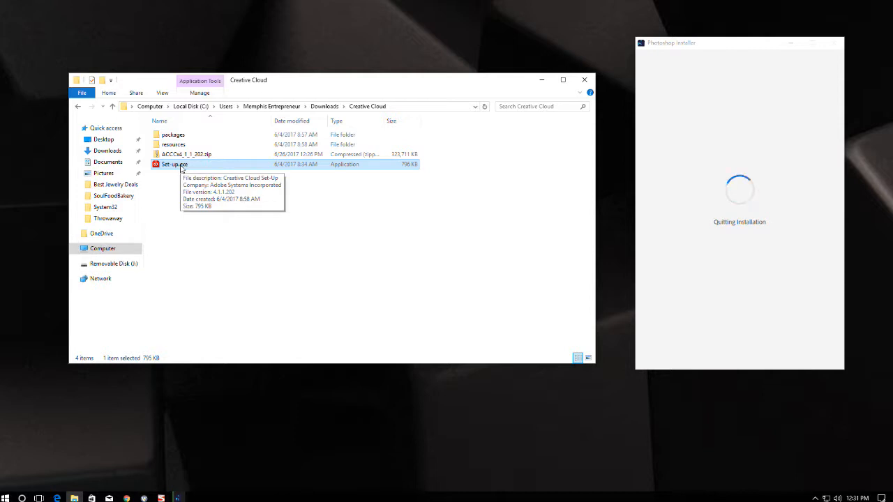
{"action": "right_click", "coordinate": [380, 499]}
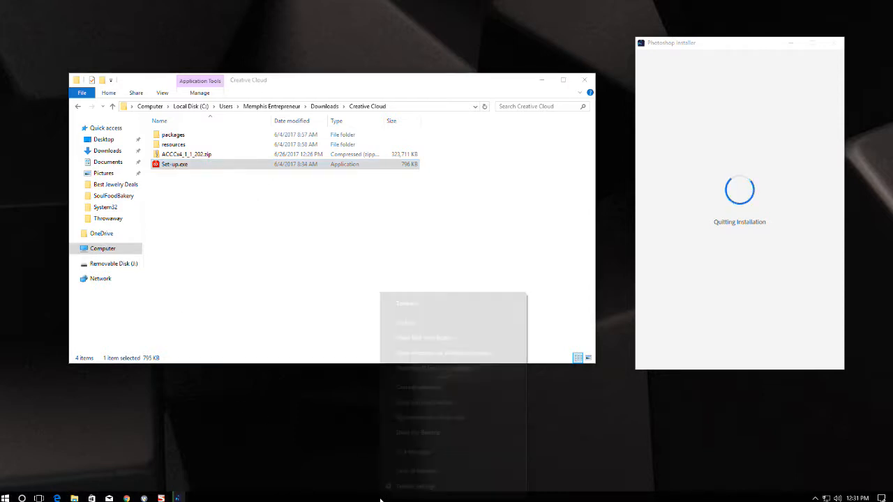
{"action": "left_click", "coordinate": [412, 453]}
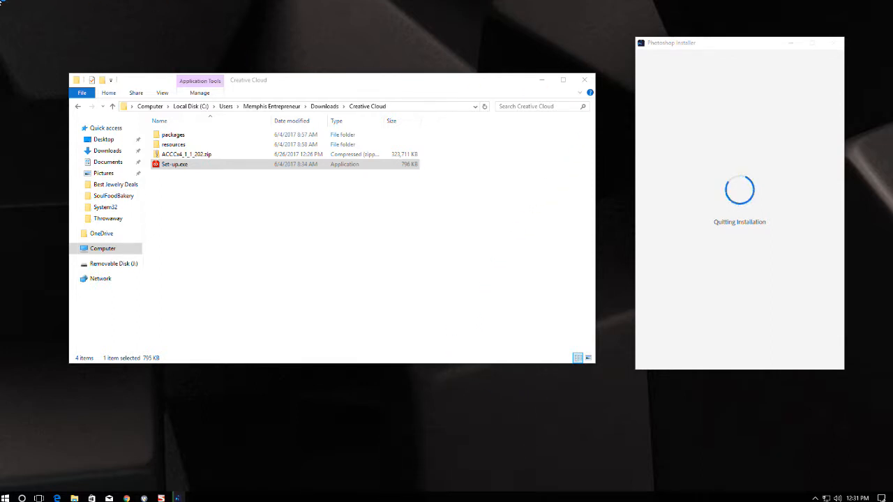
{"action": "key", "text": "ctrl+shift+Escape"}
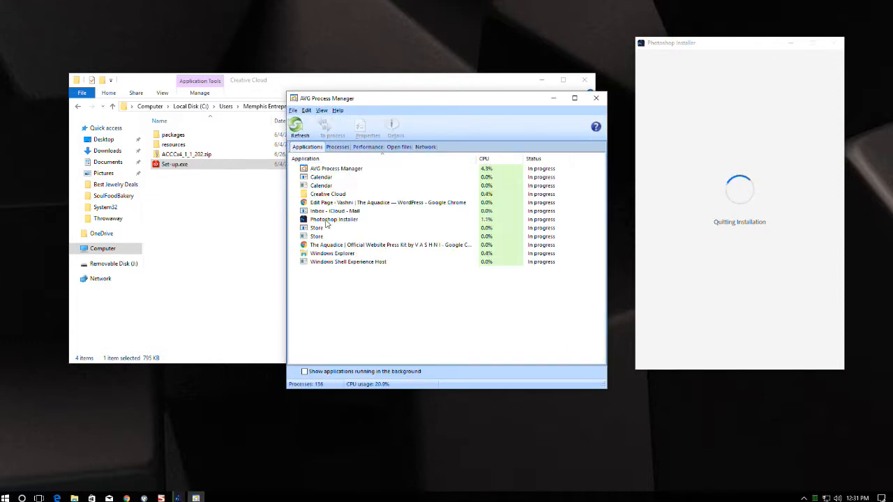
Terminate the Mail app and both Store apps.
{"action": "left_click", "coordinate": [328, 220]}
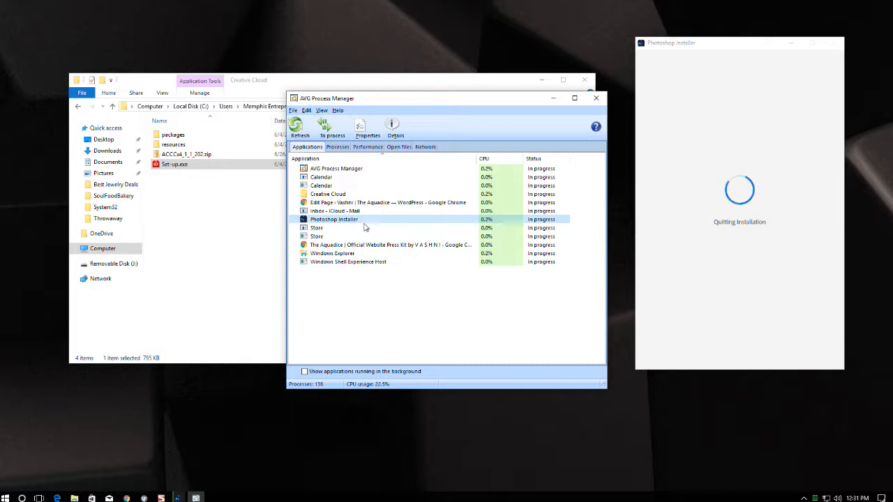
{"action": "right_click", "coordinate": [331, 211]}
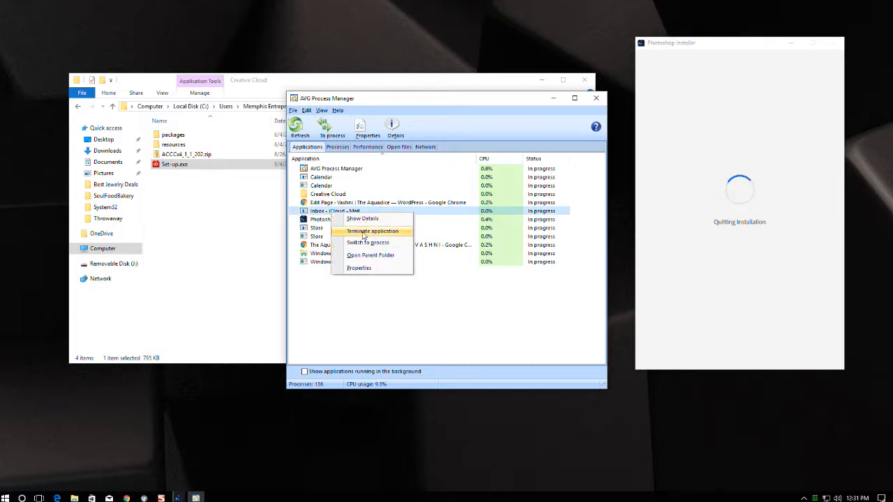
{"action": "left_click", "coordinate": [362, 232]}
{"action": "right_click", "coordinate": [326, 229]}
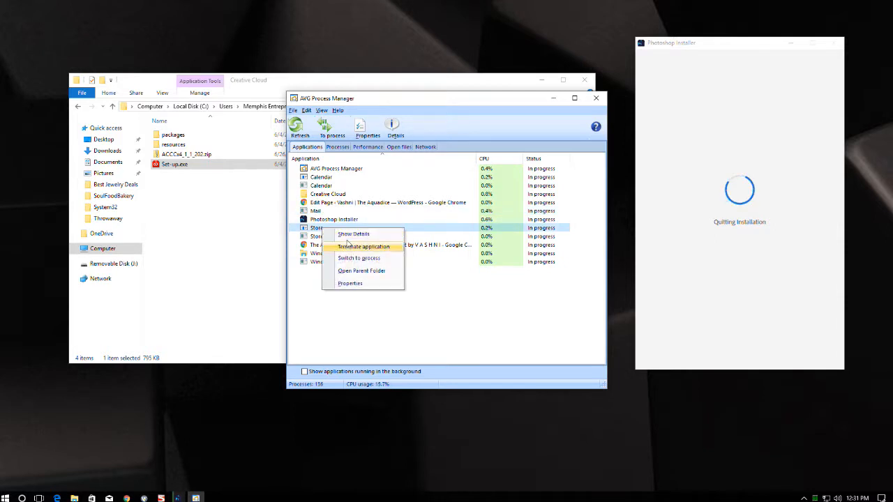
{"action": "left_click", "coordinate": [352, 248]}
{"action": "left_click", "coordinate": [325, 231]}
{"action": "right_click", "coordinate": [325, 231]}
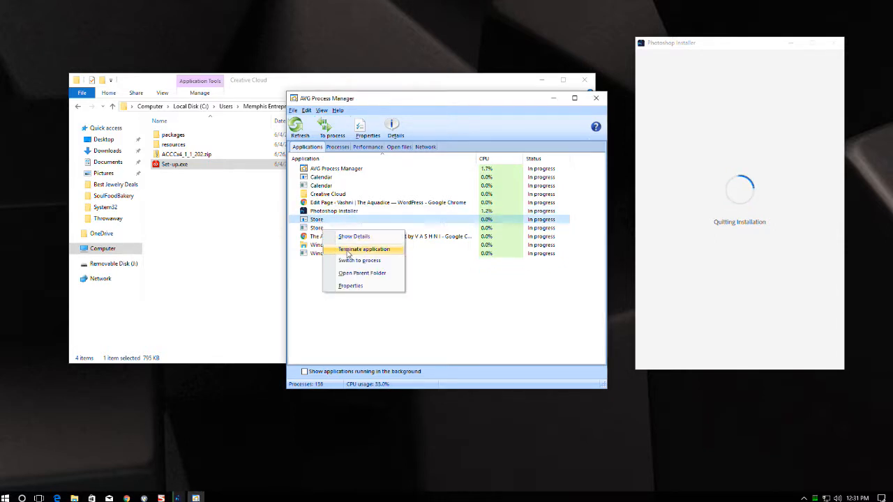
{"action": "left_click", "coordinate": [347, 249]}
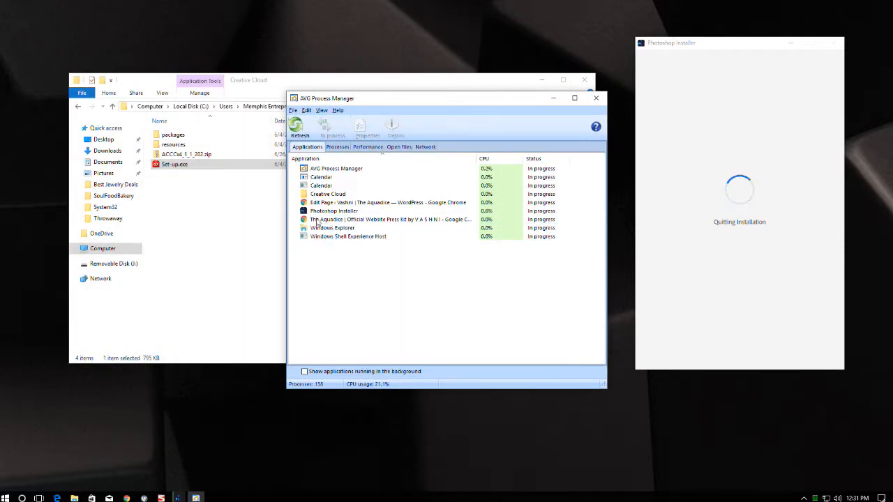
Terminate both Calendar applications.
{"action": "left_click", "coordinate": [319, 185]}
{"action": "right_click", "coordinate": [320, 185]}
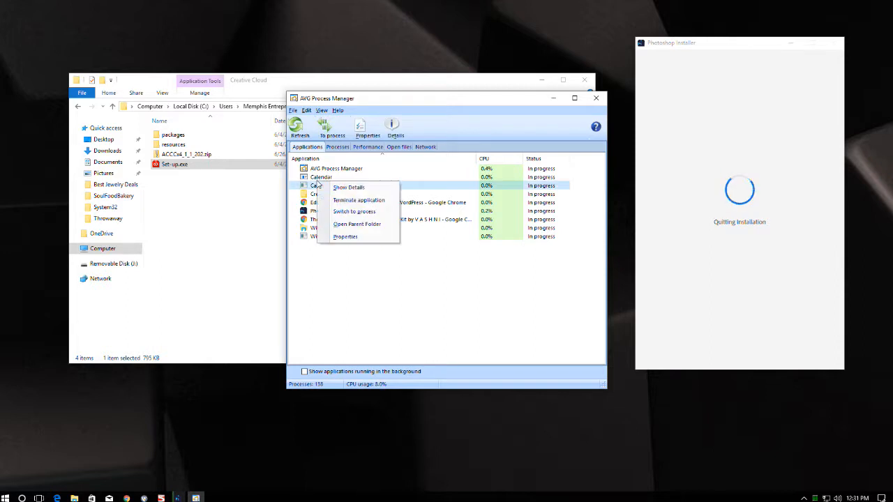
{"action": "left_click", "coordinate": [348, 201]}
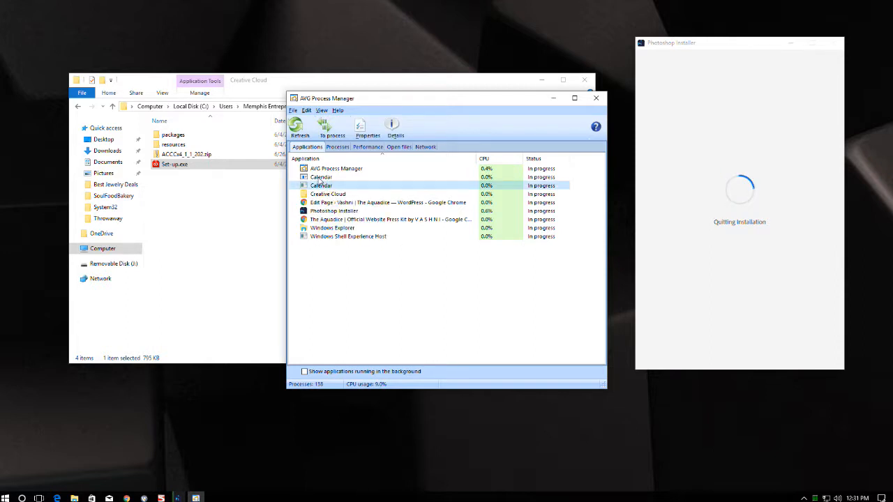
{"action": "right_click", "coordinate": [321, 182]}
{"action": "left_click", "coordinate": [342, 197]}
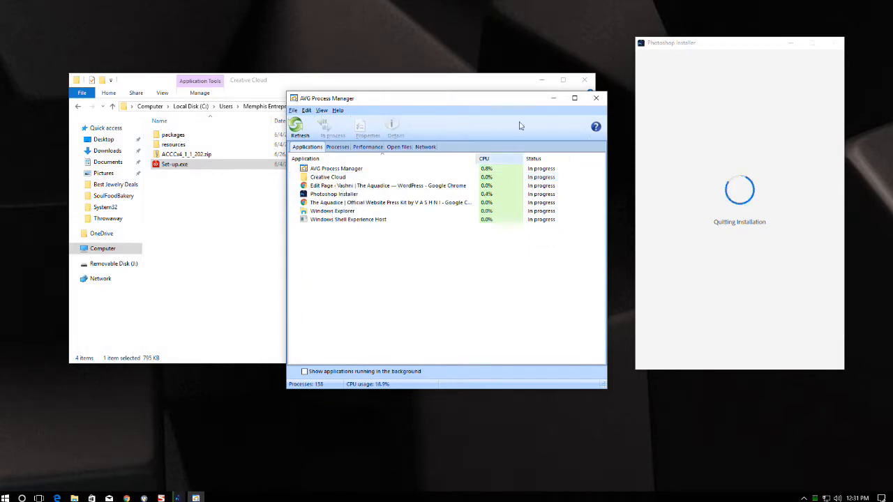
{"action": "left_click_drag", "start_coordinate": [491, 101], "coordinate": [500, 68]}
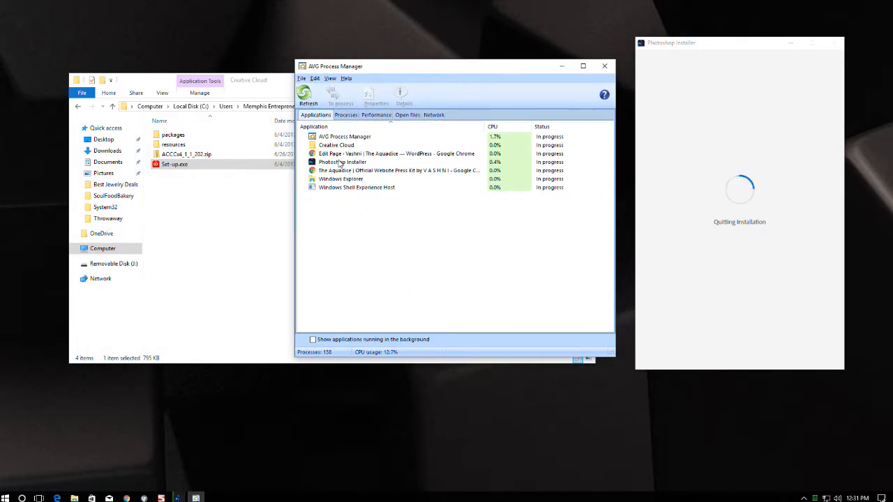
Tell the Photoshop Installer to quit and confirm with Quit.
{"action": "right_click", "coordinate": [340, 162]}
{"action": "left_click", "coordinate": [376, 178]}
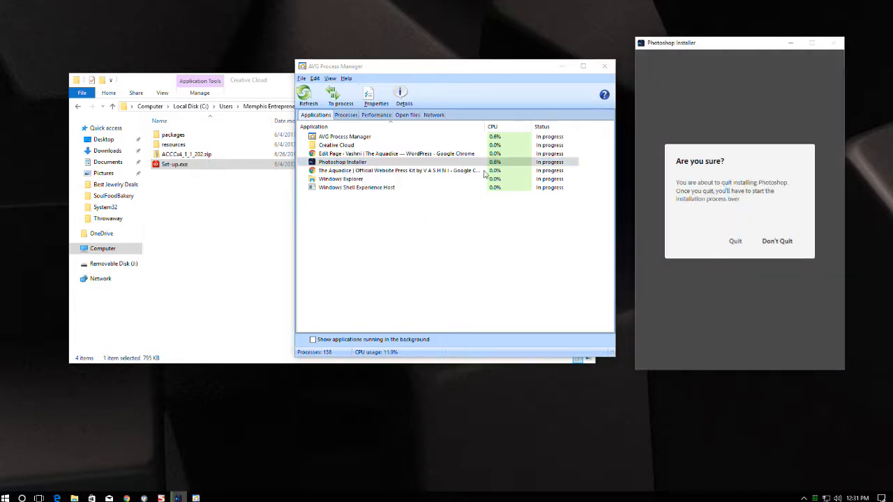
{"action": "left_click", "coordinate": [736, 240]}
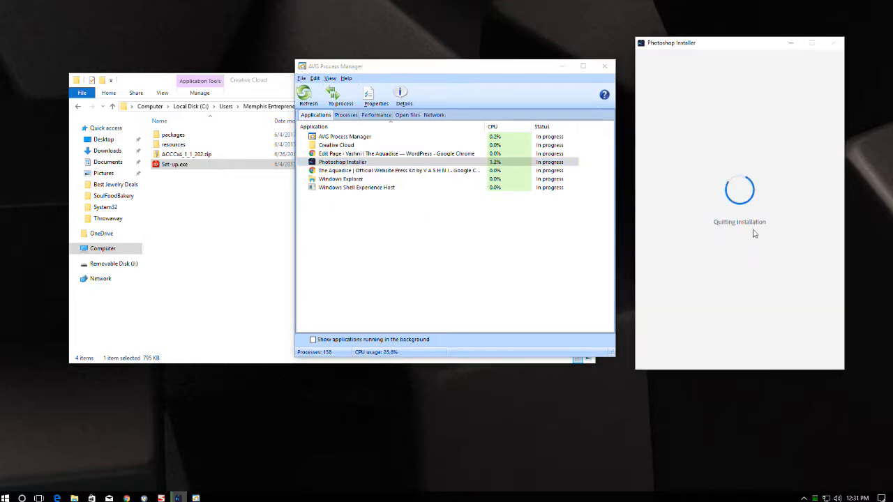
{"action": "mouse_move", "coordinate": [523, 69]}
{"action": "left_mouse_down"}
{"action": "mouse_move", "coordinate": [530, 88]}
{"action": "mouse_move", "coordinate": [528, 75]}
{"action": "mouse_move", "coordinate": [518, 78]}
{"action": "left_mouse_up"}
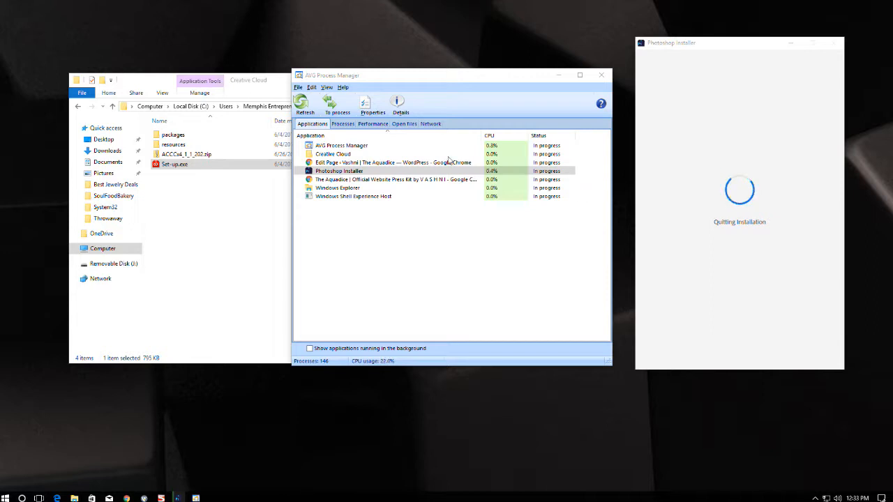
Jump to the Photoshop Installer's process and terminate both Photoshop_Set-Up.exe entries.
{"action": "right_click", "coordinate": [389, 173]}
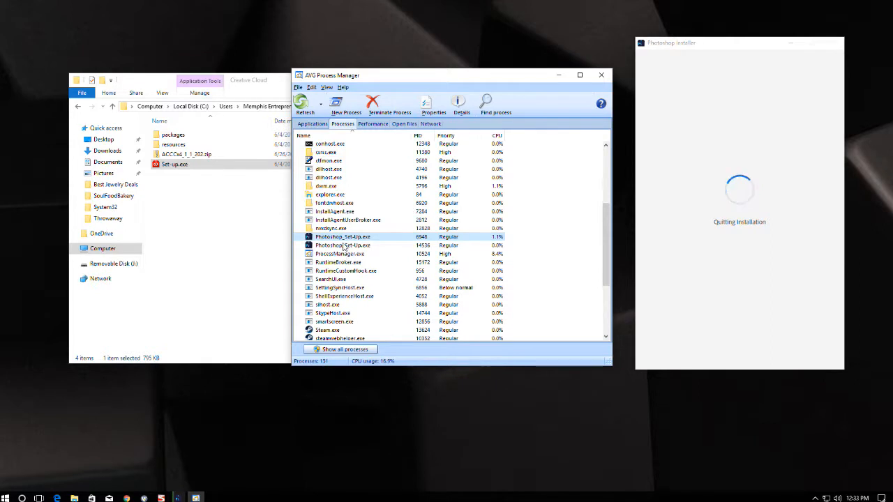
{"action": "right_click", "coordinate": [344, 239]}
{"action": "left_click", "coordinate": [366, 259]}
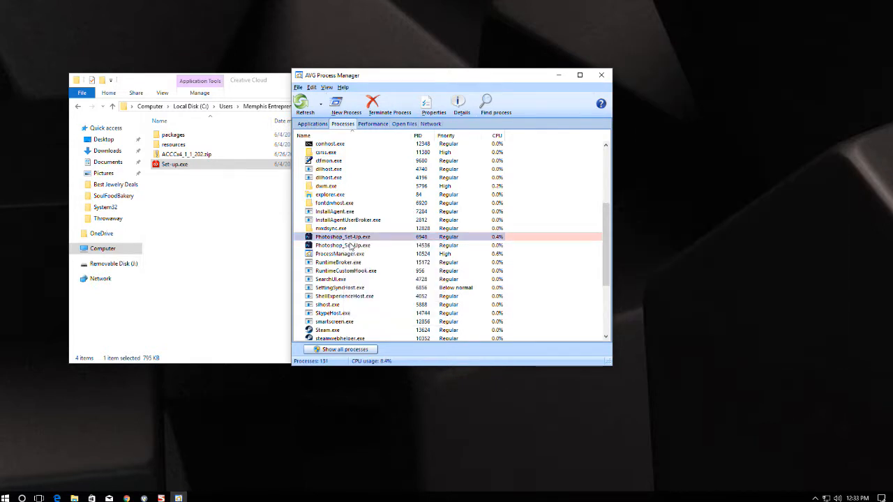
{"action": "right_click", "coordinate": [363, 245]}
{"action": "left_click", "coordinate": [374, 269]}
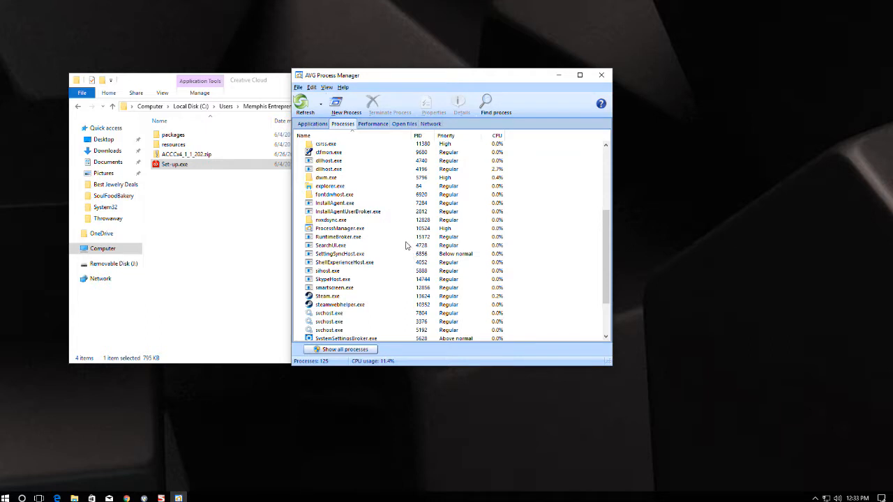
Close AVG Process Manager.
{"action": "scroll", "coordinate": [338, 283], "scroll_direction": "up", "scroll_amount": 5}
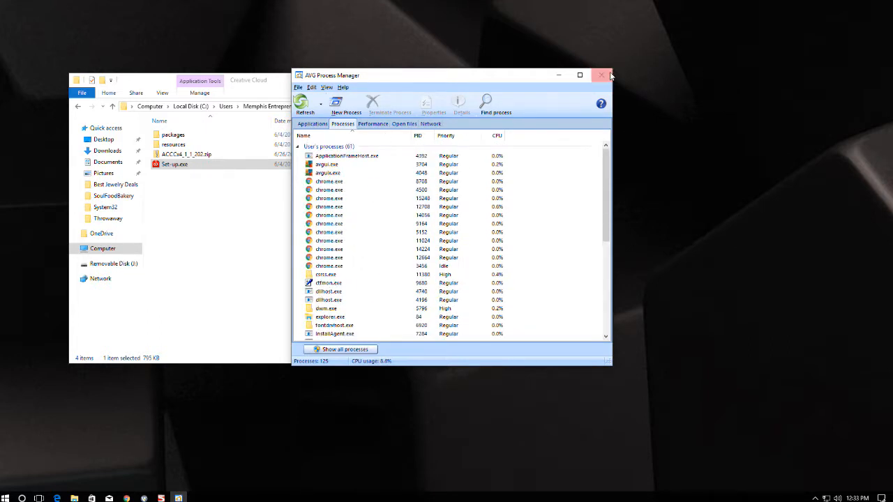
{"action": "left_click", "coordinate": [601, 75]}
{"action": "left_click", "coordinate": [175, 165]}
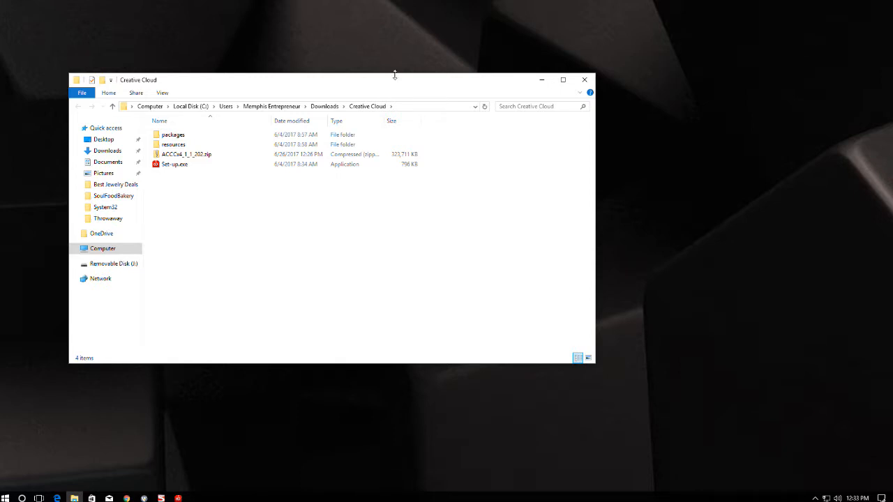
Snap the Creative Cloud folder window to the left half and move the Adobe Installer progress to the right.
{"action": "left_click_drag", "start_coordinate": [398, 83], "coordinate": [2, 71]}
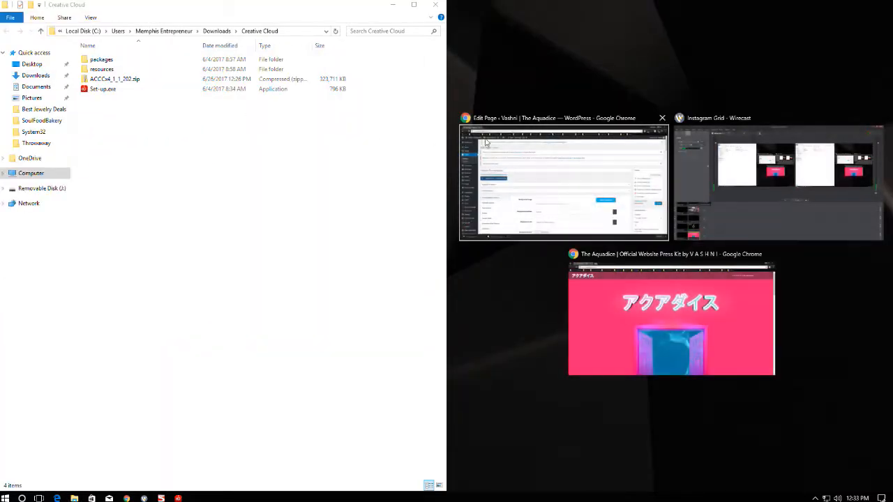
{"action": "left_click", "coordinate": [578, 86]}
{"action": "left_click_drag", "start_coordinate": [475, 207], "coordinate": [695, 208]}
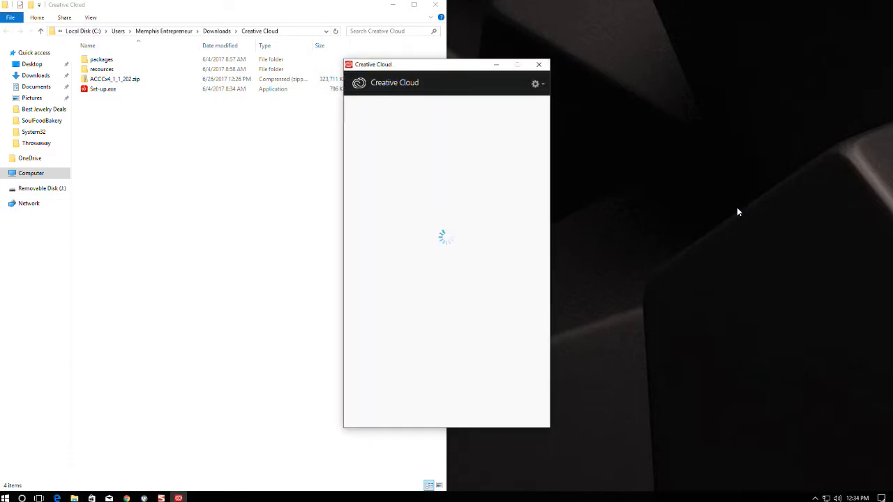
Move the Creative Cloud window right and sign in with the Adobe ID email and password.
{"action": "left_click_drag", "start_coordinate": [460, 68], "coordinate": [756, 34]}
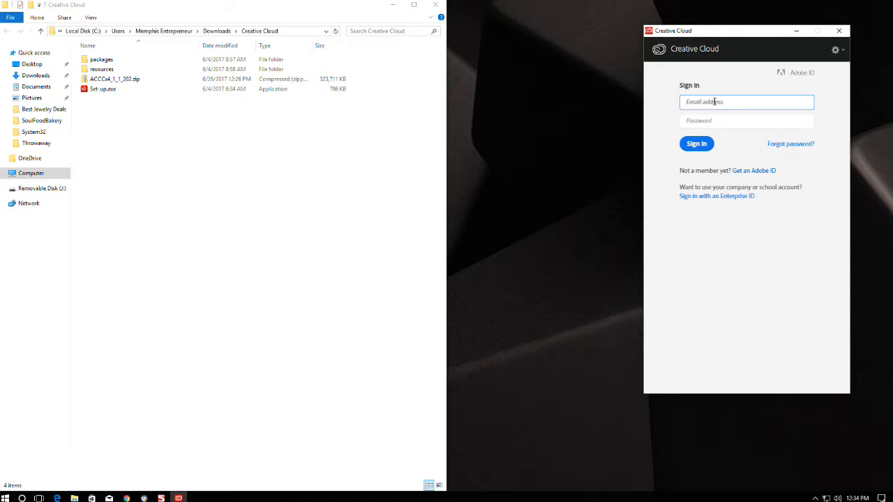
{"action": "key", "text": "Tab"}
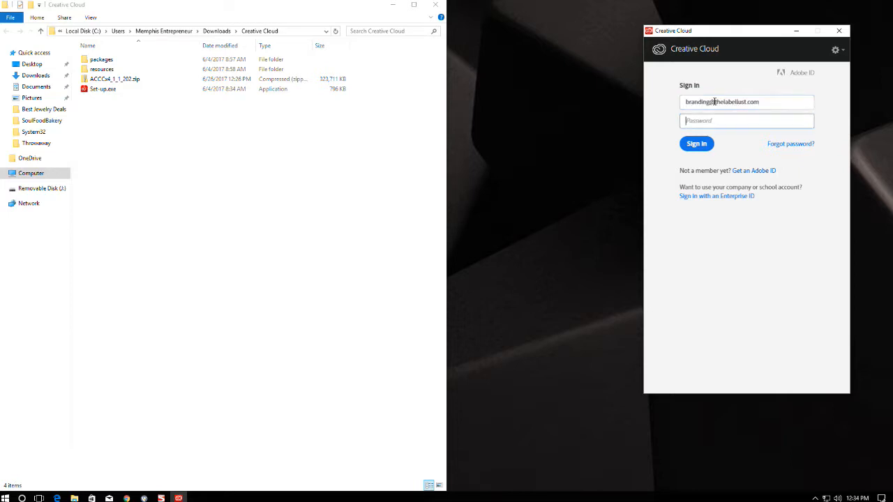
{"action": "type", "text": "***"}
{"action": "key", "text": "Return"}
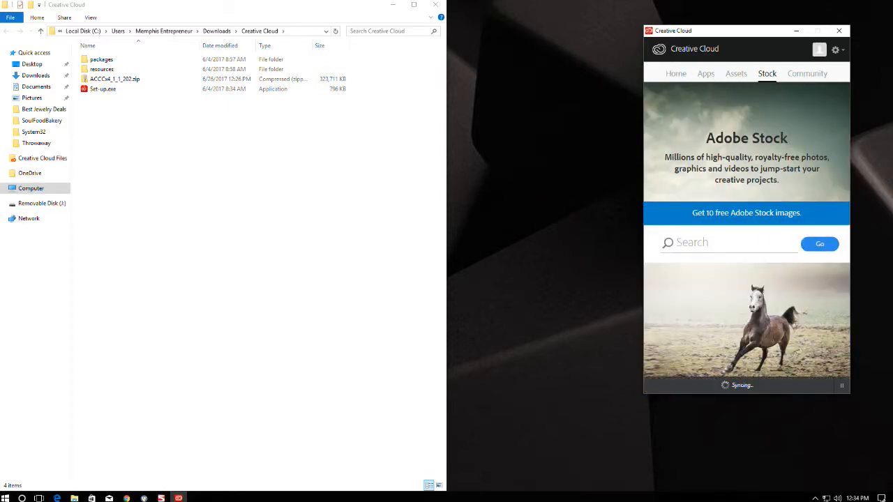
{"action": "left_click", "coordinate": [127, 498]}
Bring Chrome forward and go to adobe.com in a new tab.
{"action": "left_click", "coordinate": [76, 453]}
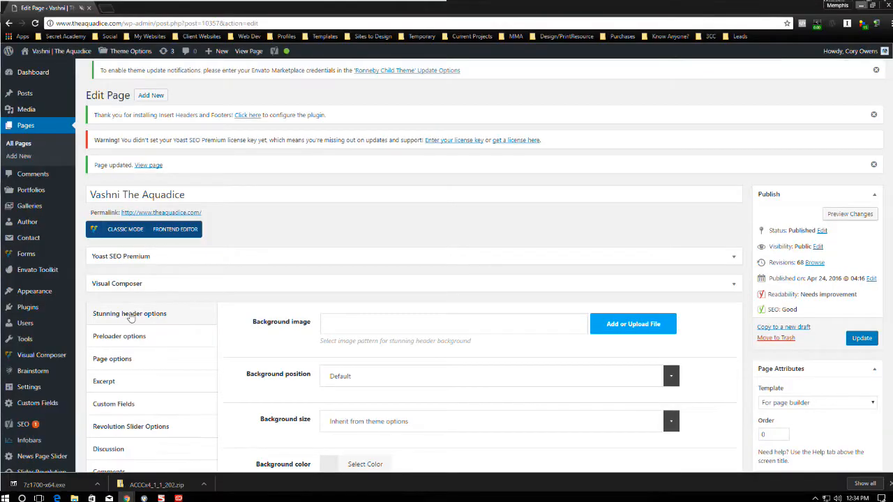
{"action": "key", "text": "ctrl+t"}
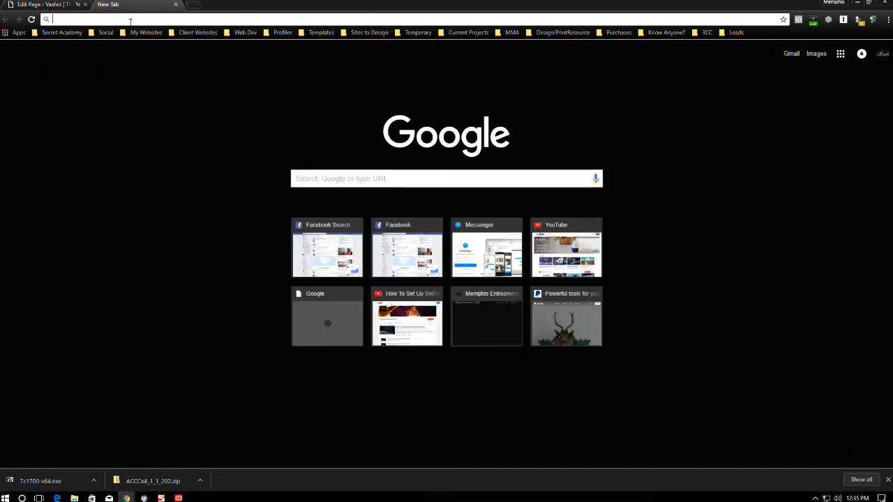
{"action": "type", "text": "adobe.com"}
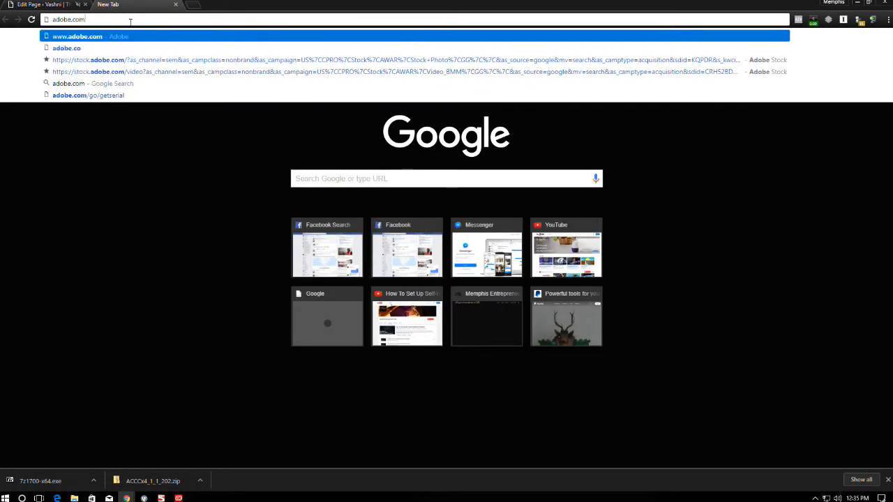
{"action": "key", "text": "Return"}
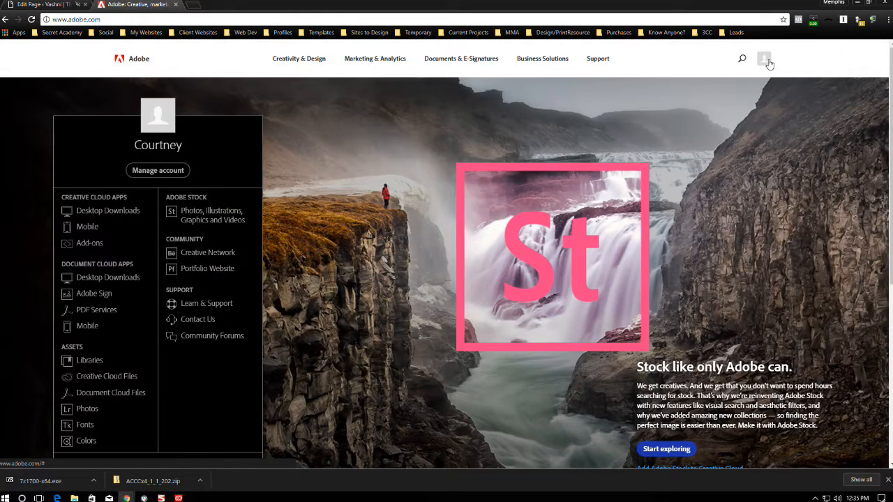
Open Manage account, re-enter the account password to view the membership overview, then minimize Chrome.
{"action": "left_click", "coordinate": [155, 172]}
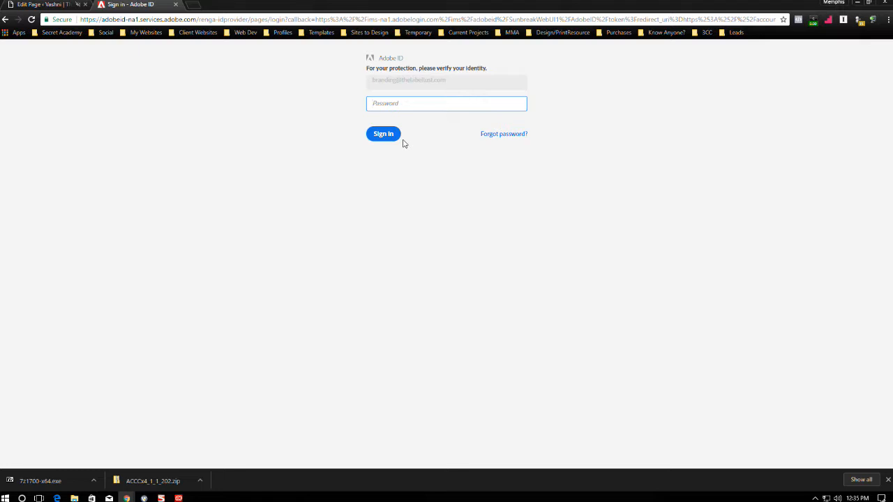
{"action": "type", "text": "••"}
{"action": "key", "text": "Return"}
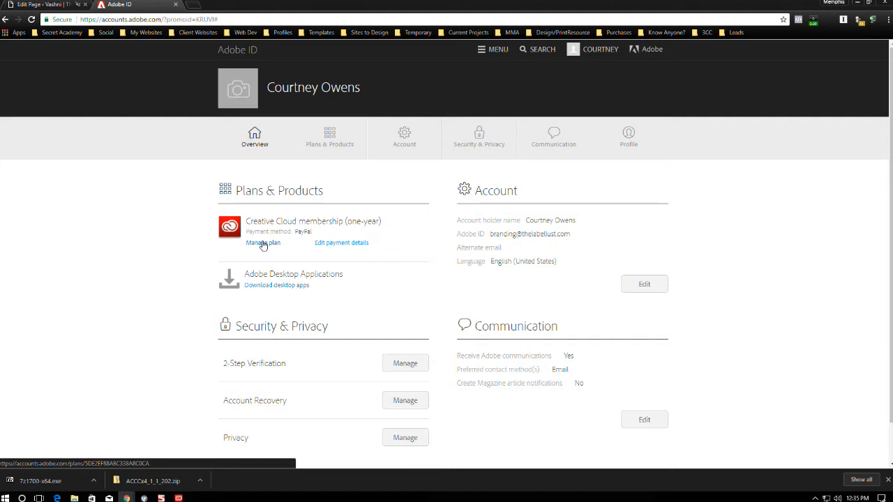
{"action": "scroll", "coordinate": [263, 245], "scroll_direction": "down", "scroll_amount": 2}
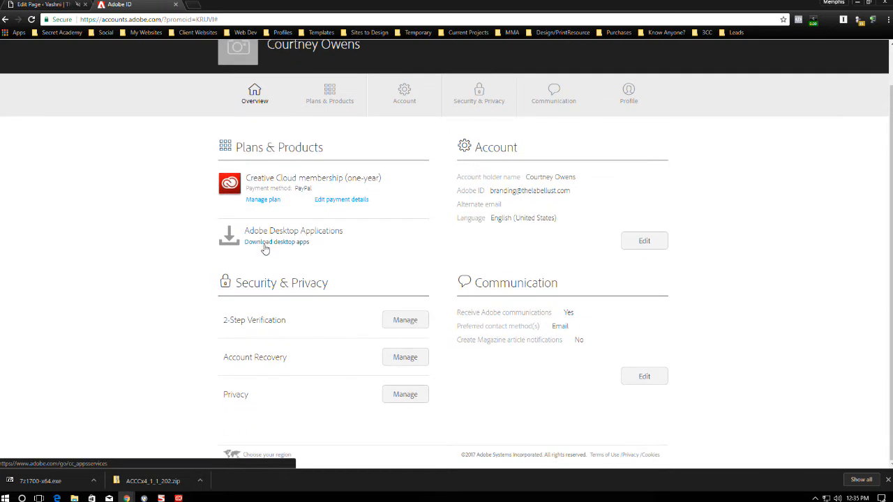
{"action": "scroll", "coordinate": [286, 226], "scroll_direction": "up", "scroll_amount": 2}
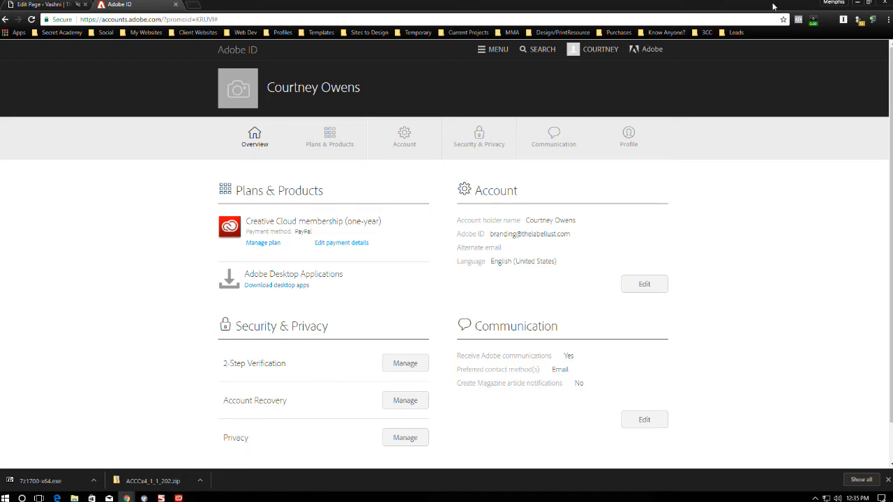
{"action": "left_click", "coordinate": [857, 3]}
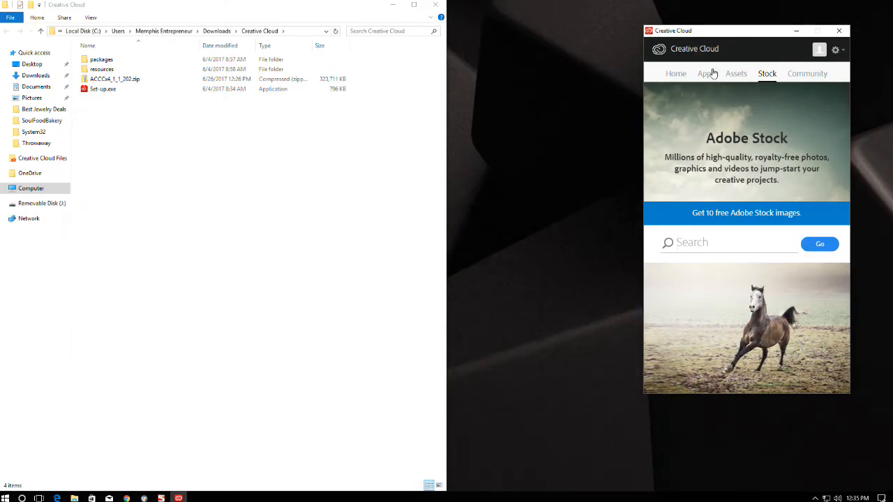
In Apps, show previous versions and install Fireworks CS6 12.0.0 from its Install menu.
{"action": "left_click", "coordinate": [708, 74]}
{"action": "scroll", "coordinate": [794, 254], "scroll_direction": "down", "scroll_amount": 2}
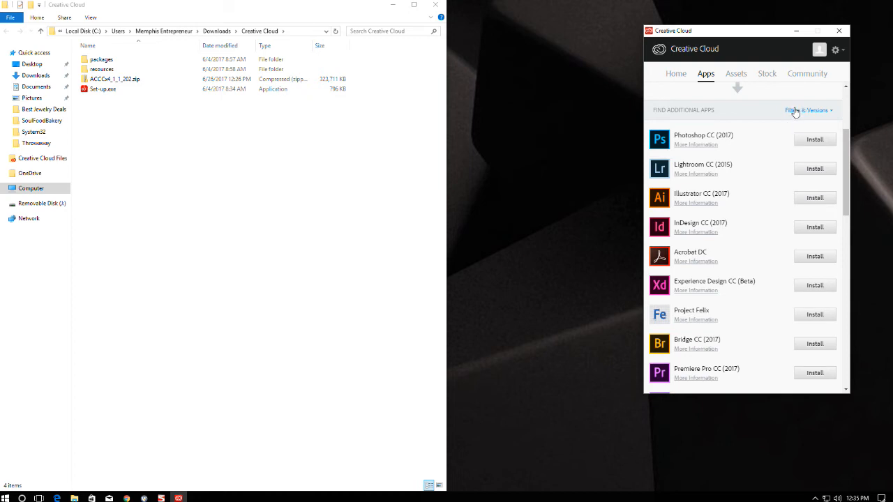
{"action": "left_click", "coordinate": [806, 111]}
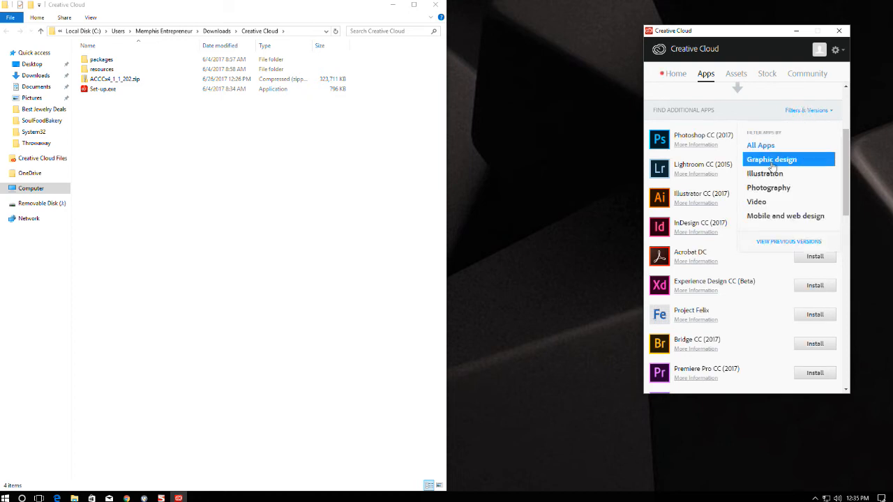
{"action": "left_click", "coordinate": [776, 243]}
{"action": "scroll", "coordinate": [773, 212], "scroll_direction": "down", "scroll_amount": 5}
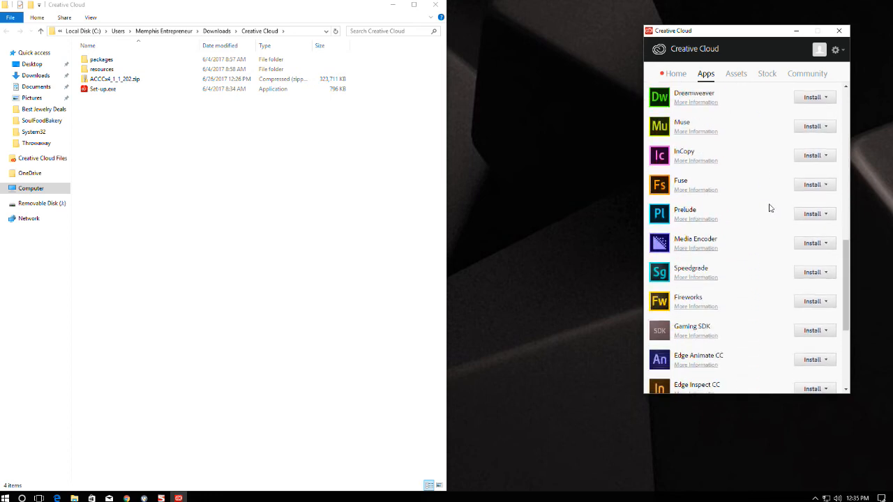
{"action": "scroll", "coordinate": [770, 208], "scroll_direction": "down", "scroll_amount": 3}
{"action": "left_click", "coordinate": [822, 208]}
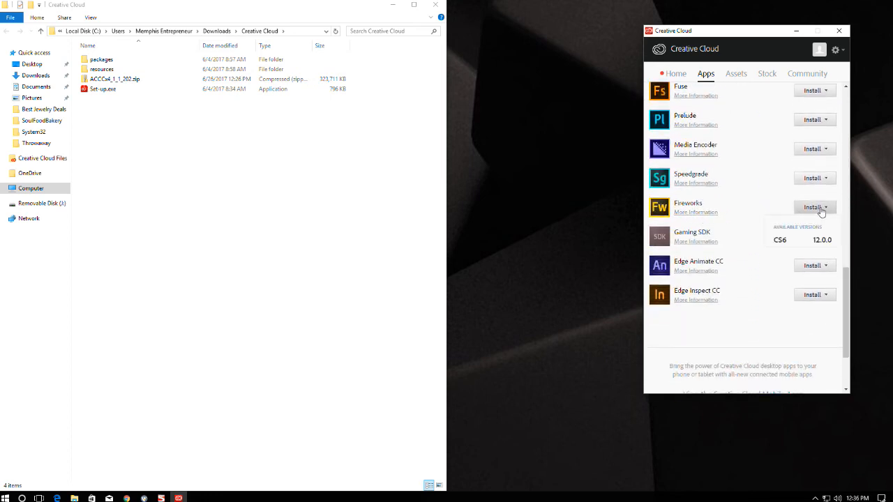
{"action": "left_click", "coordinate": [785, 241]}
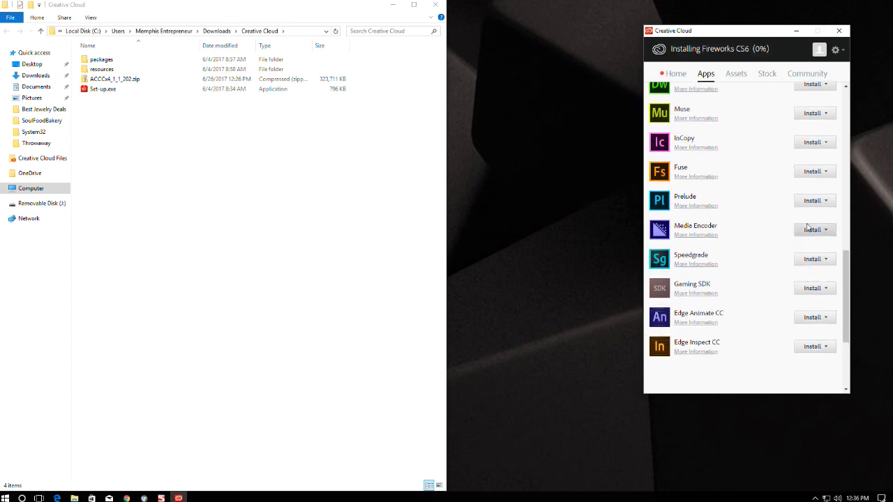